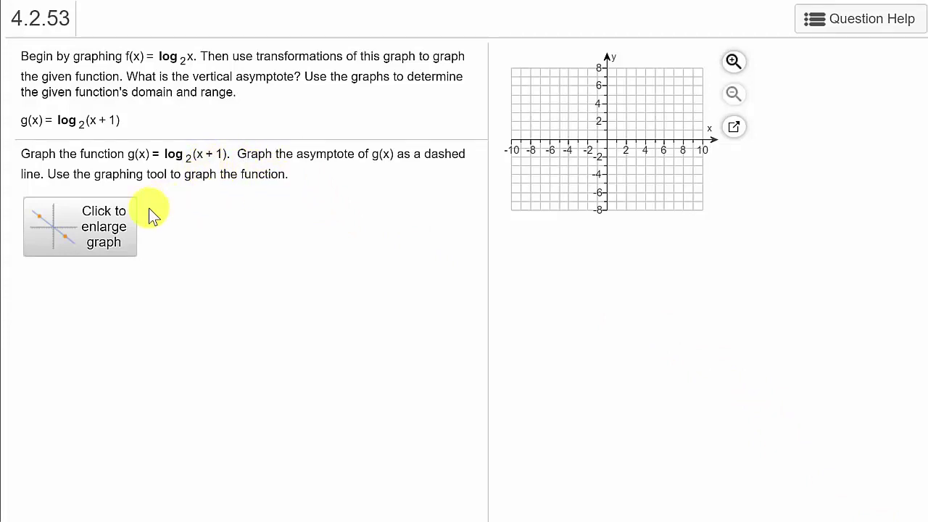
# - Place a base-2 logarithm curve on the enlarged graph grid
pyautogui.click(105, 245)
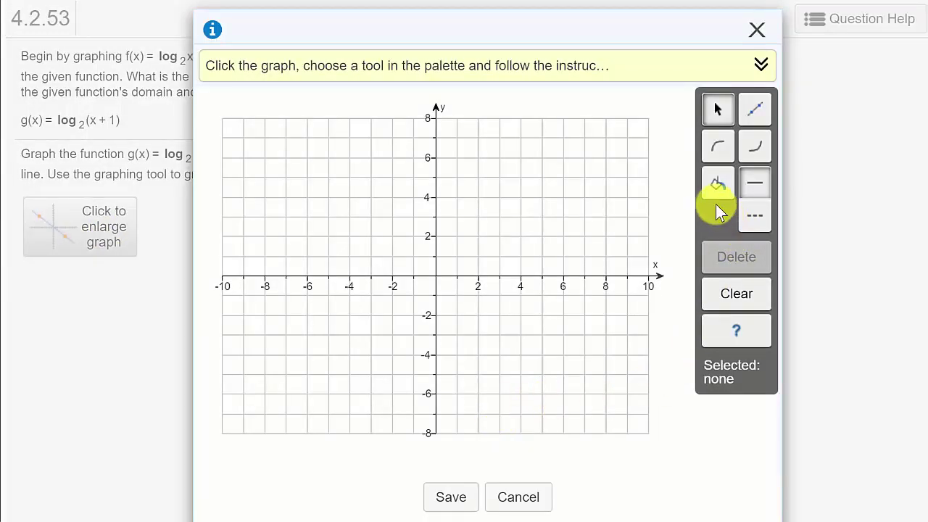
pyautogui.moveTo(667, 19); pyautogui.dragTo(707, 11)
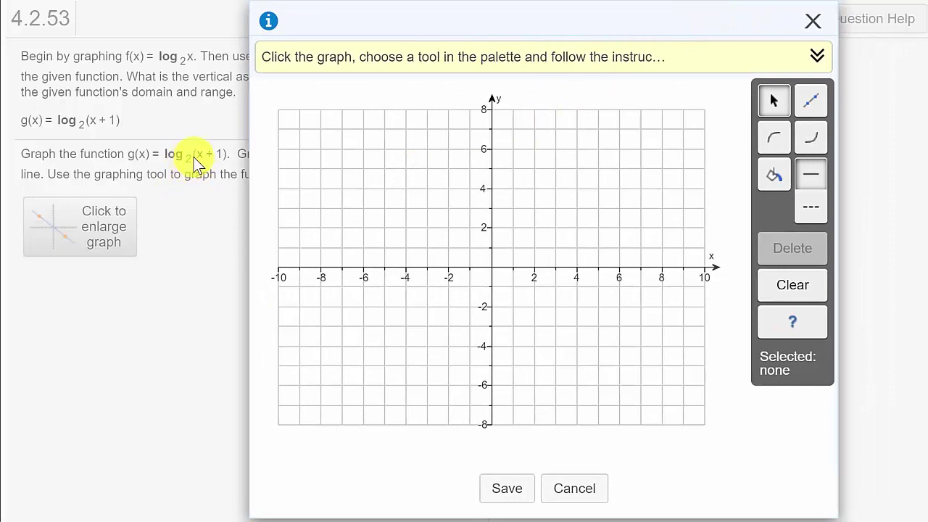
pyautogui.click(778, 145)
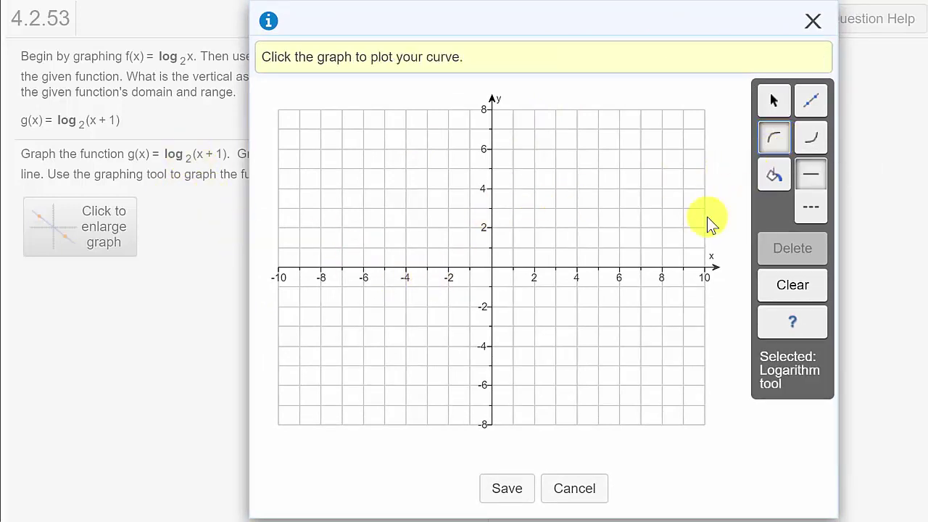
pyautogui.click(534, 269)
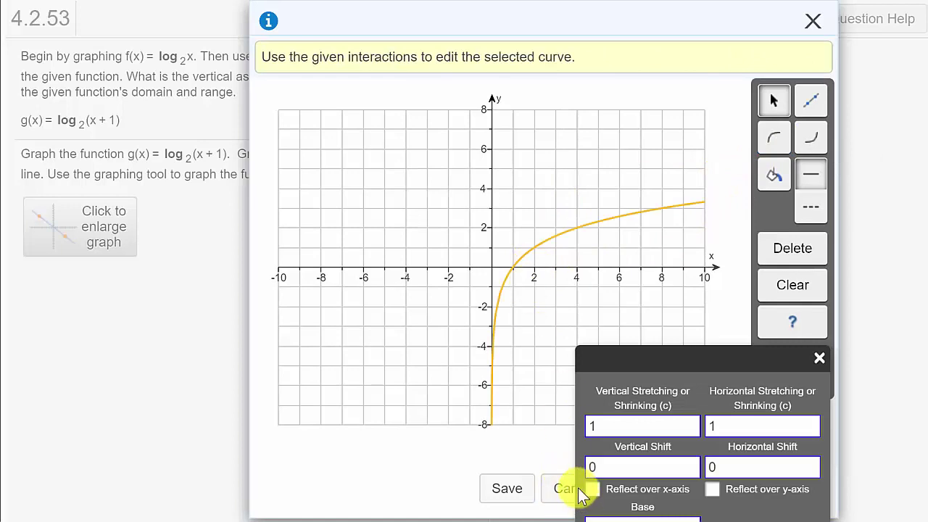
pyautogui.moveTo(685, 360); pyautogui.dragTo(292, 282)
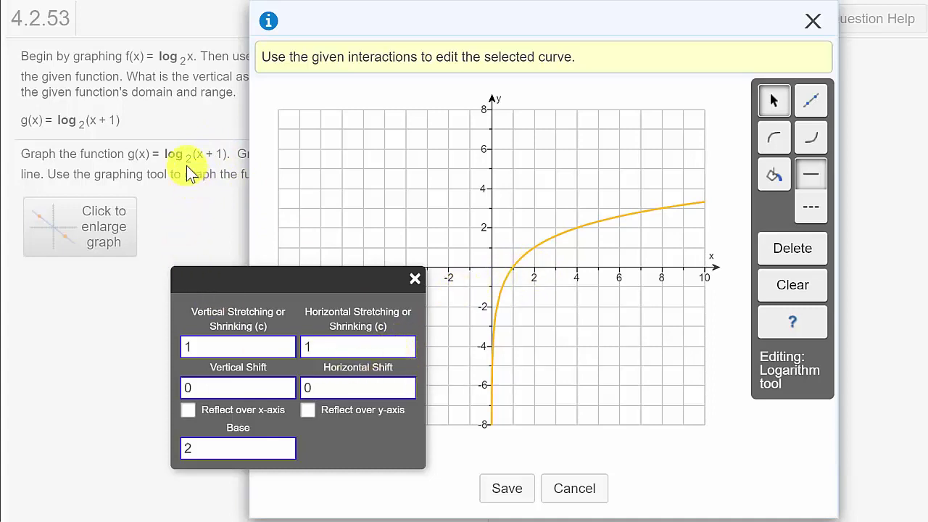
# - Set the log curve's horizontal shift to -1 so it passes through the origin
pyautogui.click(338, 390)
pyautogui.press('BackSpace')
pyautogui.write('-1')
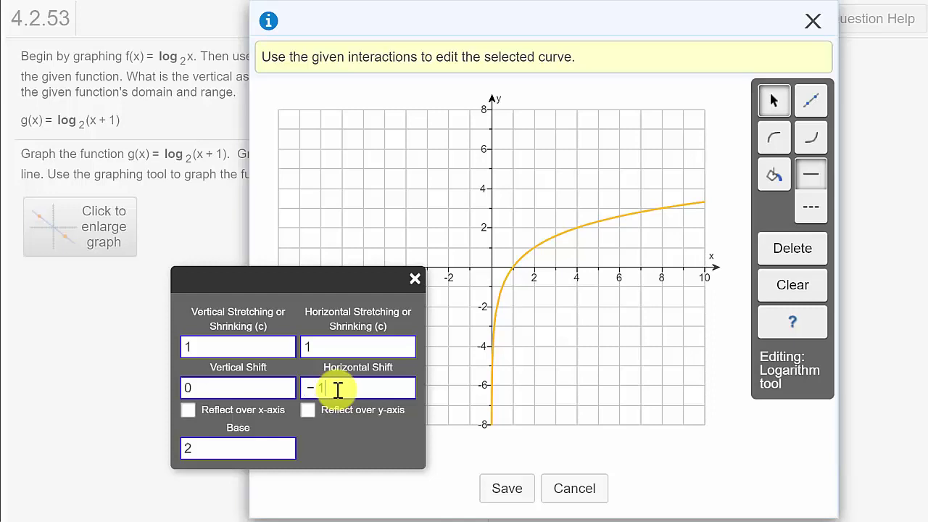
pyautogui.click(401, 435)
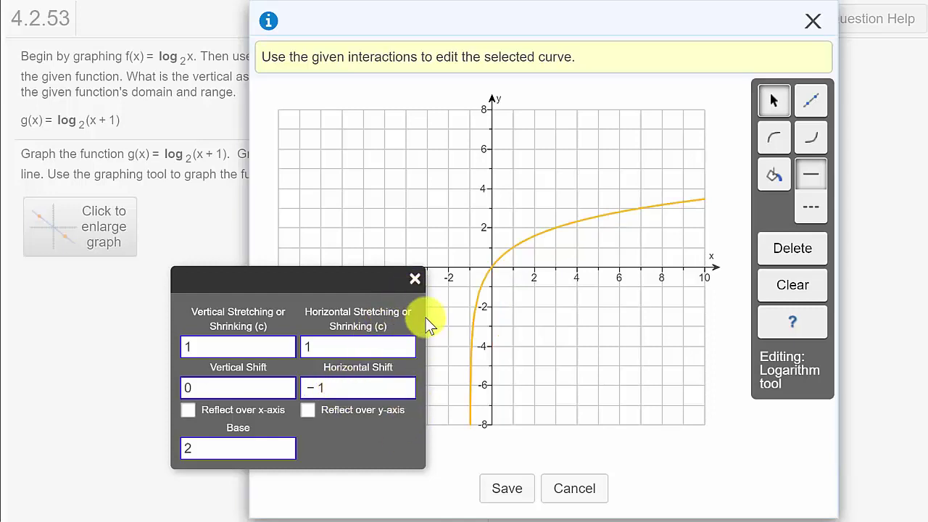
pyautogui.click(492, 316)
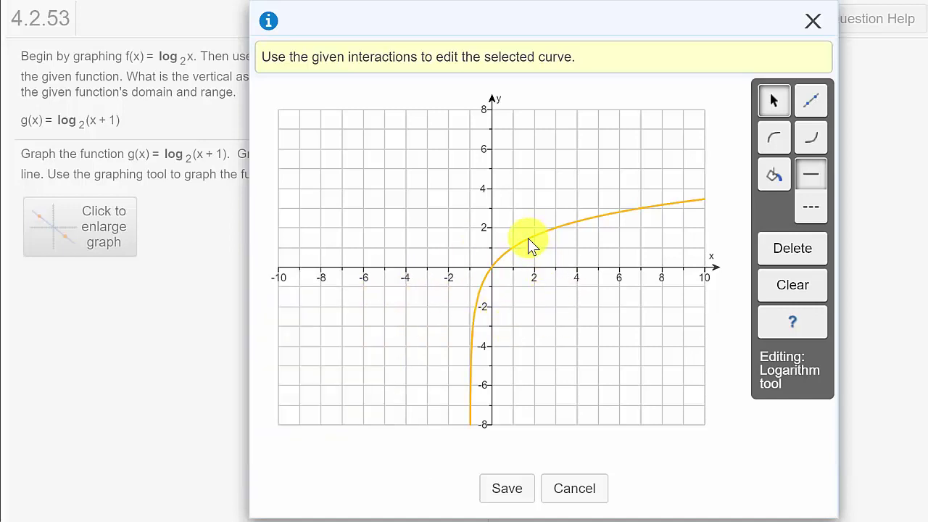
# - Draw a dashed vertical asymptote from (-1,2) to (-1,-6) and save the graph
pyautogui.click(810, 105)
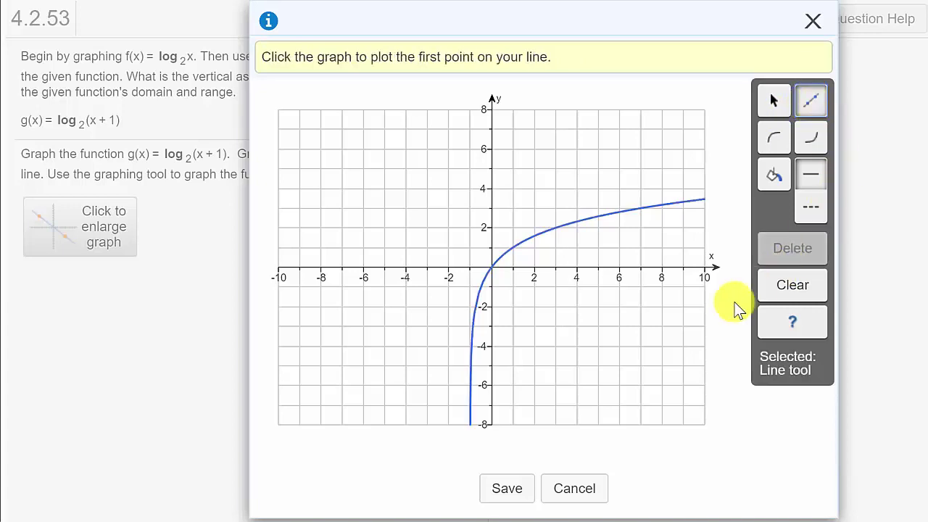
pyautogui.click(470, 229)
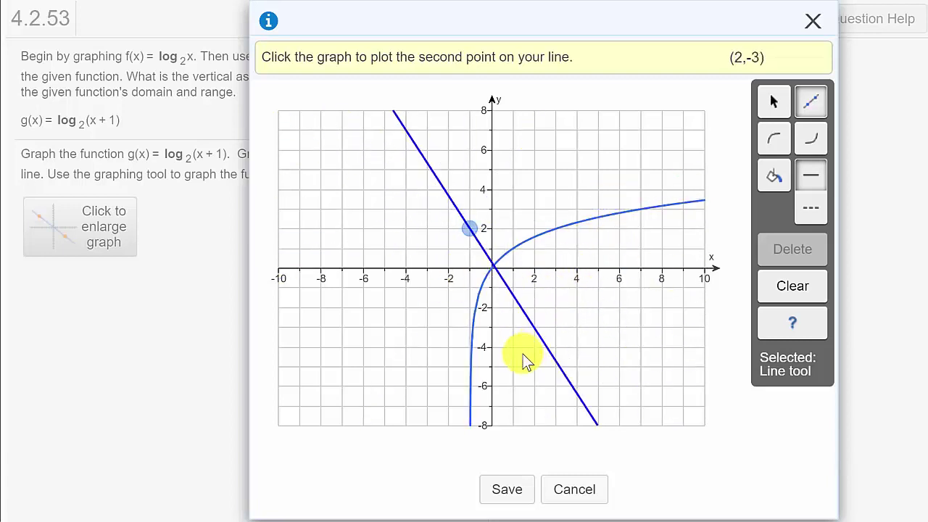
pyautogui.click(473, 381)
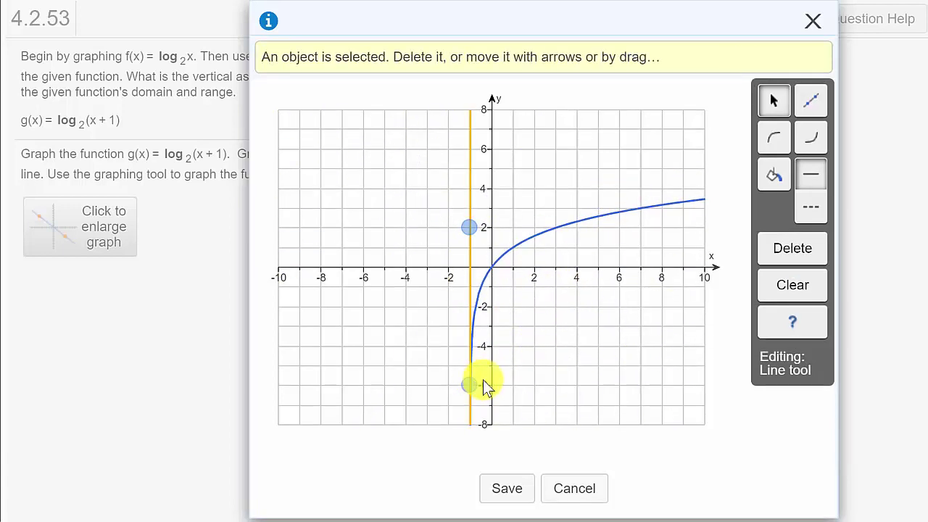
pyautogui.click(812, 210)
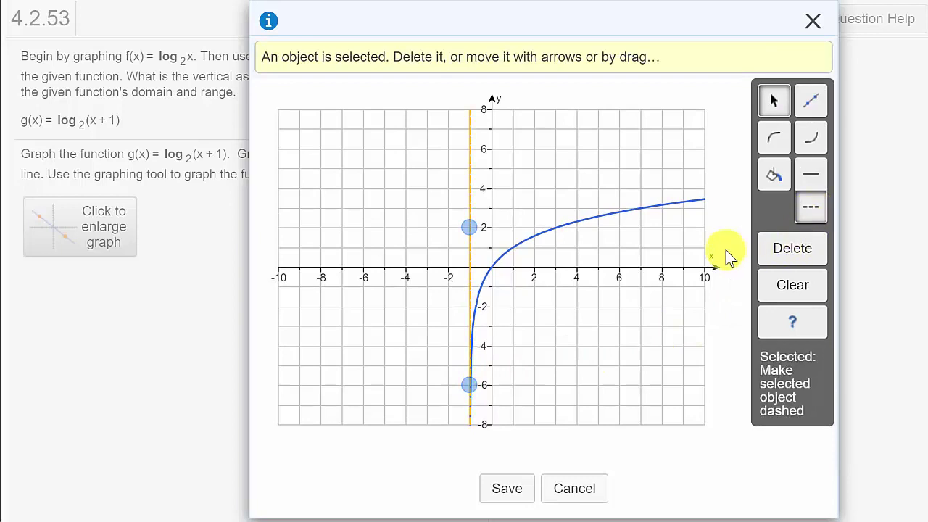
pyautogui.click(505, 490)
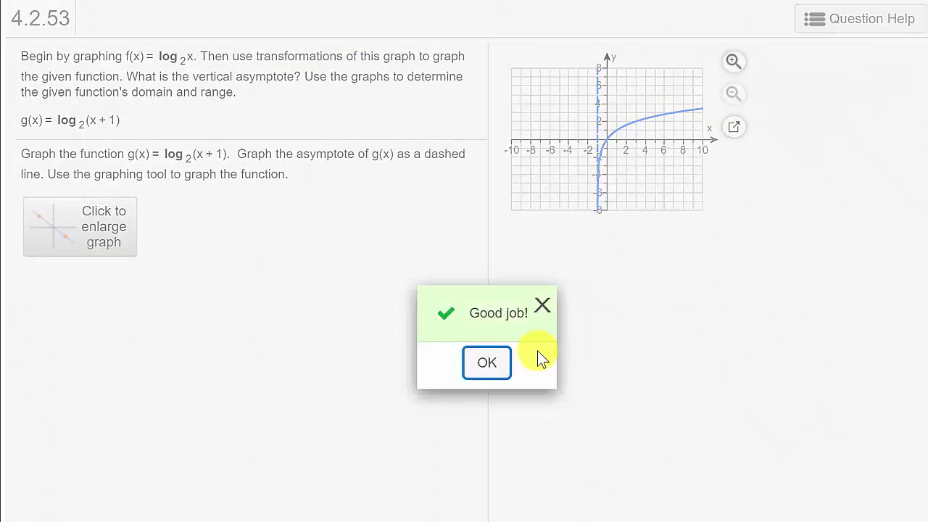
pyautogui.click(493, 364)
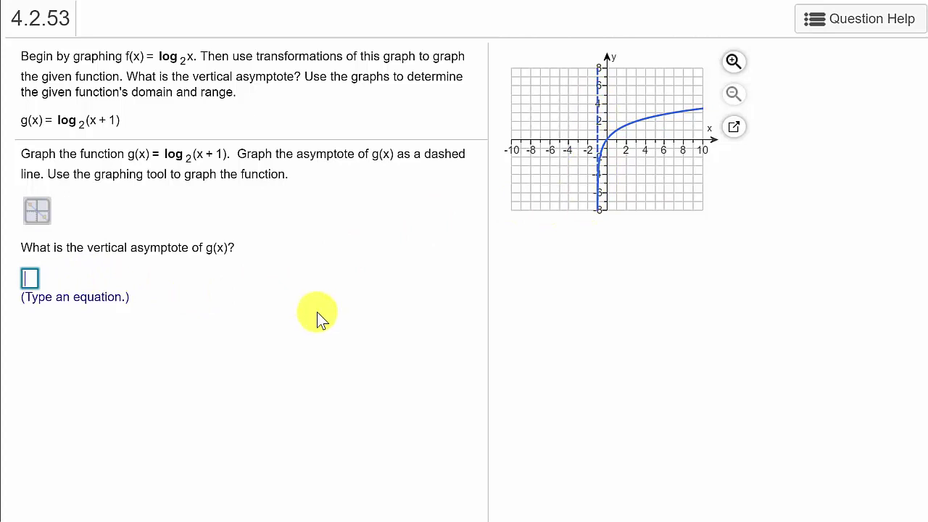
# - Answer the vertical asymptote as x = -1 and continue to the domain question
pyautogui.write('x =')
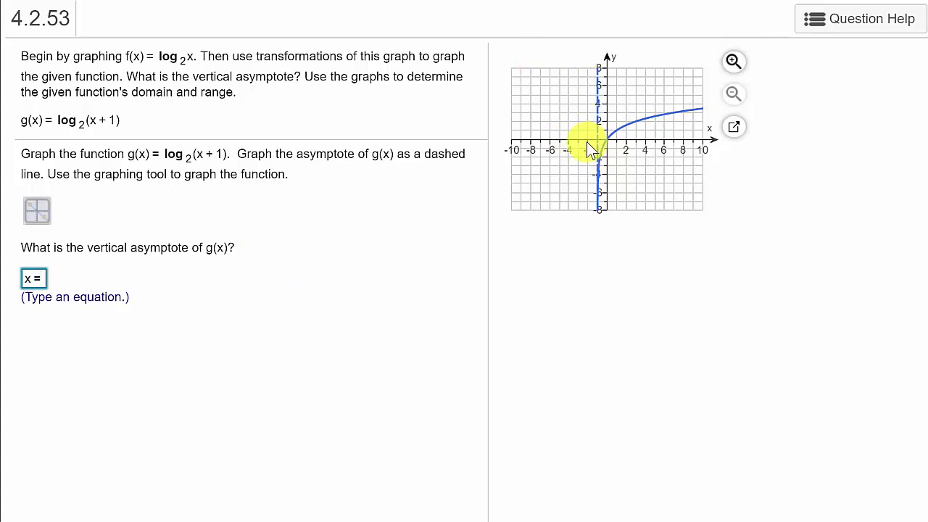
pyautogui.write('-')
pyautogui.write('1')
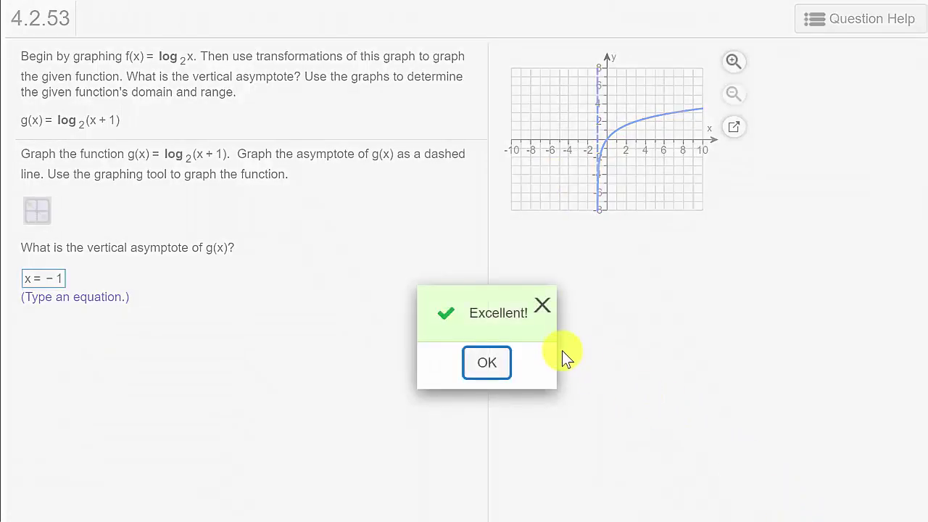
pyautogui.click(486, 362)
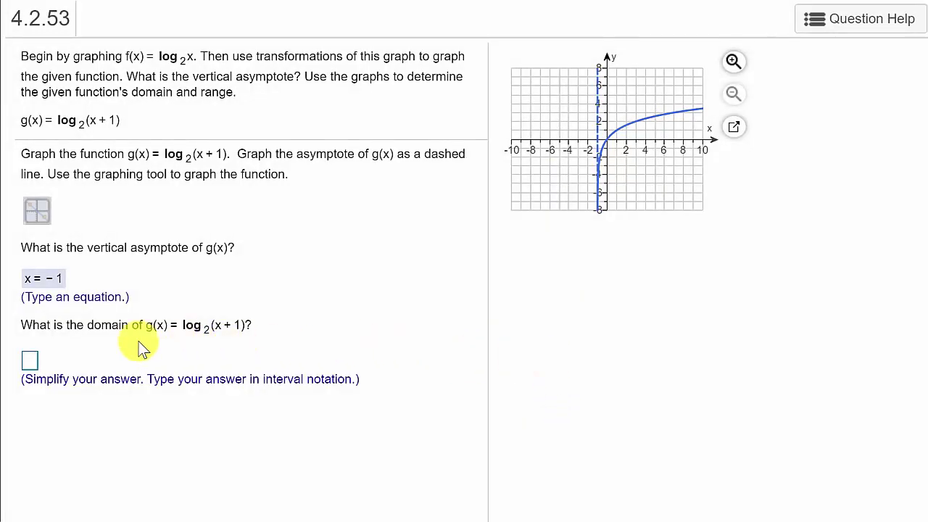
# - Enter the domain of g(x) as (-1,∞) and submit it
pyautogui.click(32, 363)
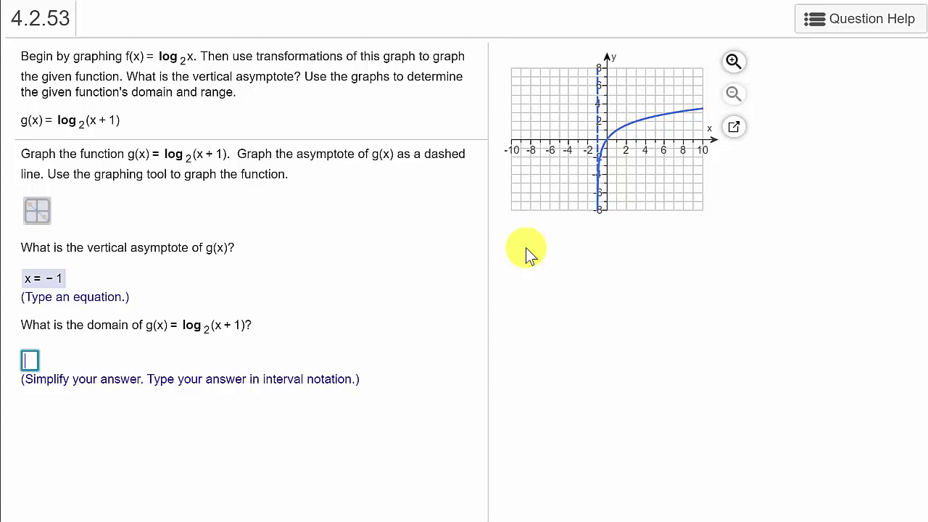
pyautogui.write('(')
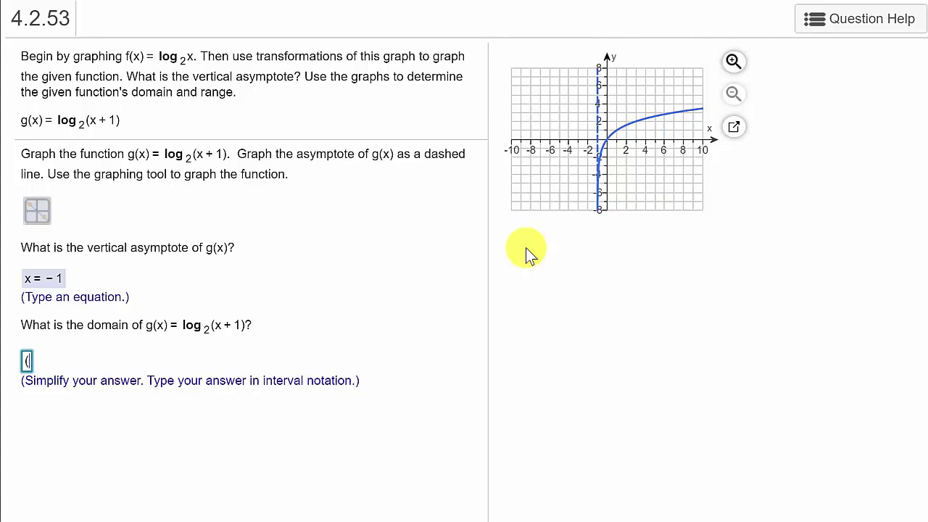
pyautogui.write('-1')
pyautogui.write(',')
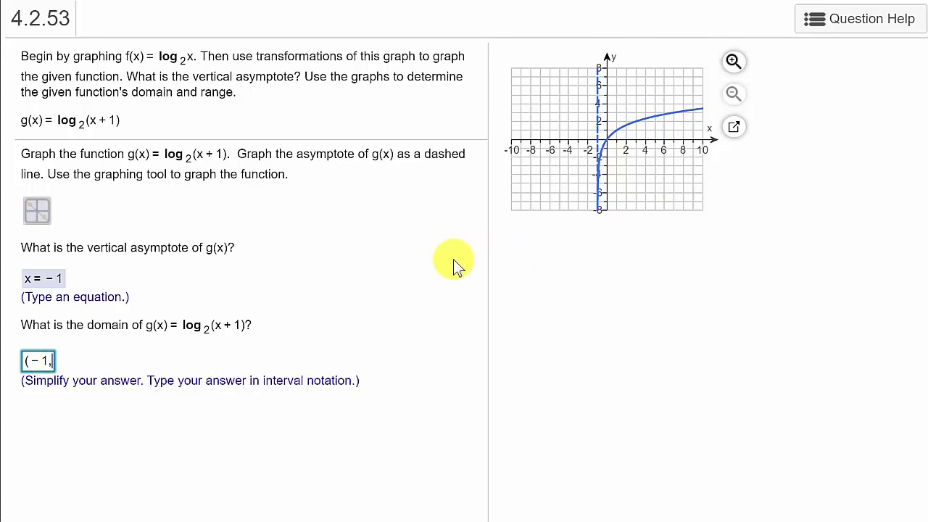
pyautogui.write('∞')
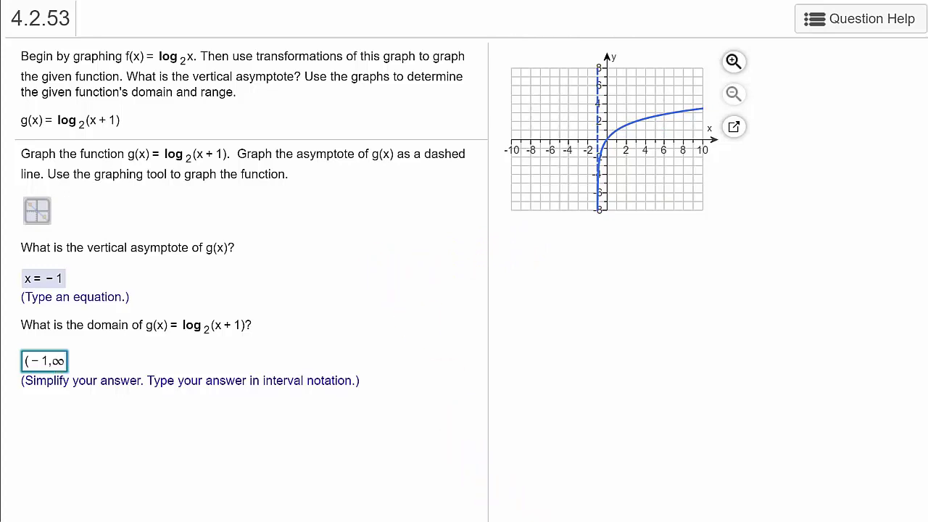
pyautogui.write(')')
pyautogui.click(280, 513)
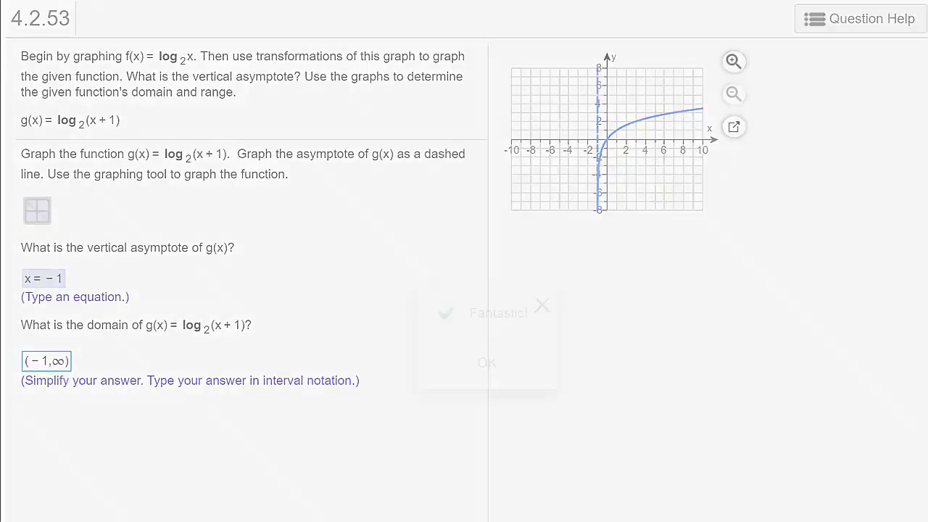
# - Enter the range (-∞,∞), then advance to question 4.2.55
pyautogui.click(484, 368)
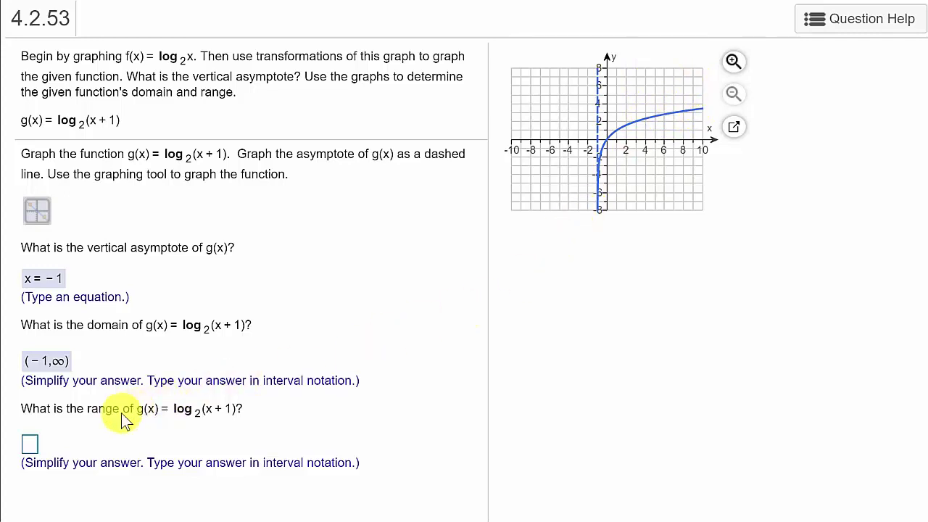
pyautogui.click(29, 443)
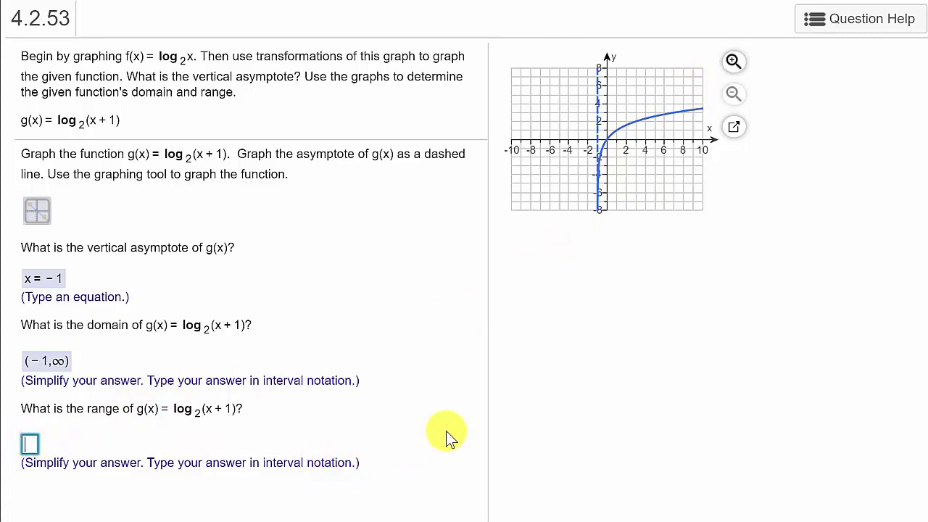
pyautogui.write('(')
pyautogui.write('-∞')
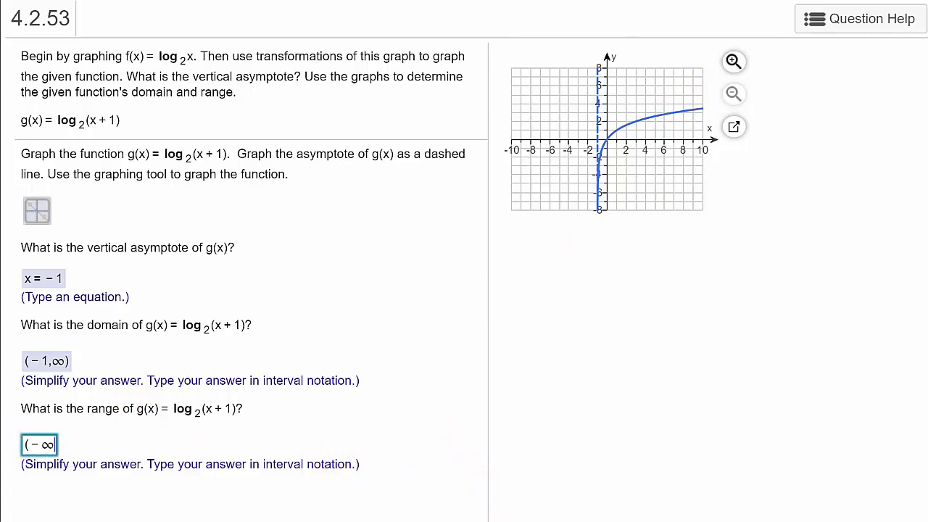
pyautogui.write(',∞)')
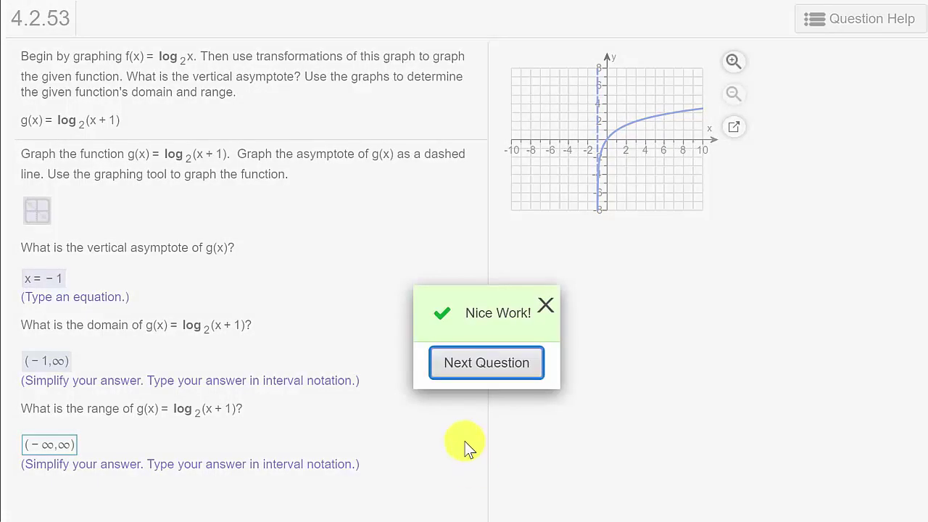
pyautogui.click(498, 370)
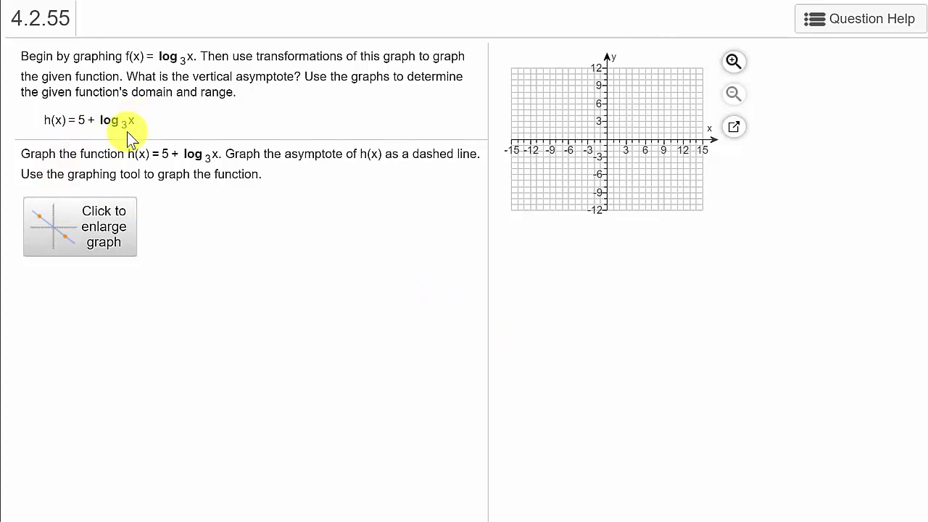
# - Plot a base-3 logarithm curve on the enlarged graph
pyautogui.click(105, 241)
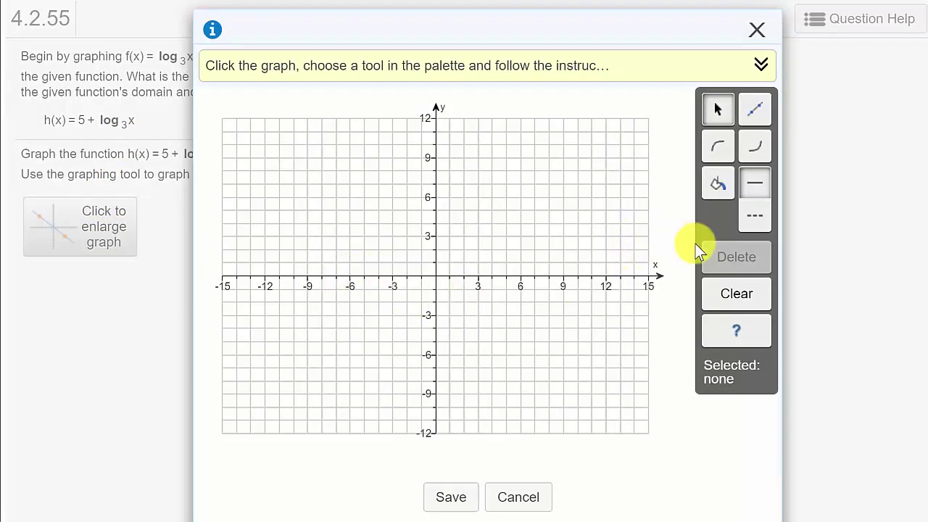
pyautogui.click(717, 151)
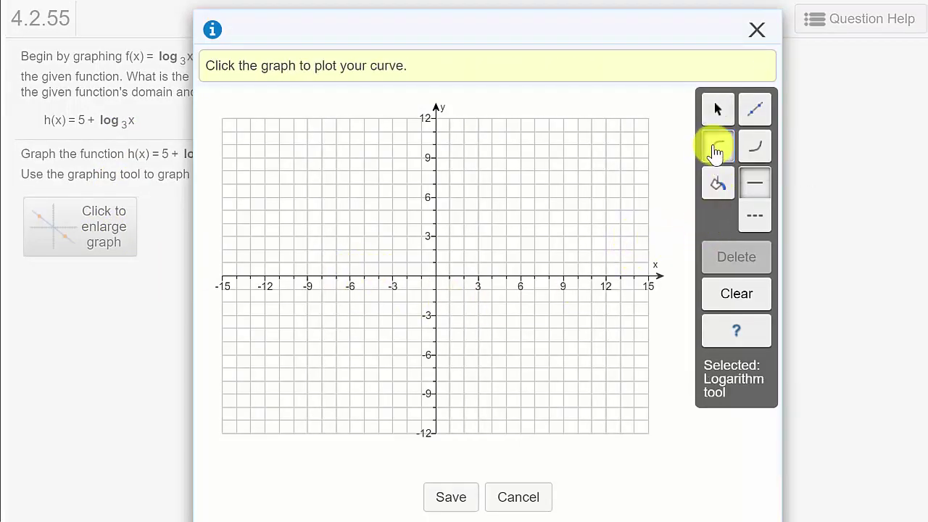
pyautogui.click(493, 269)
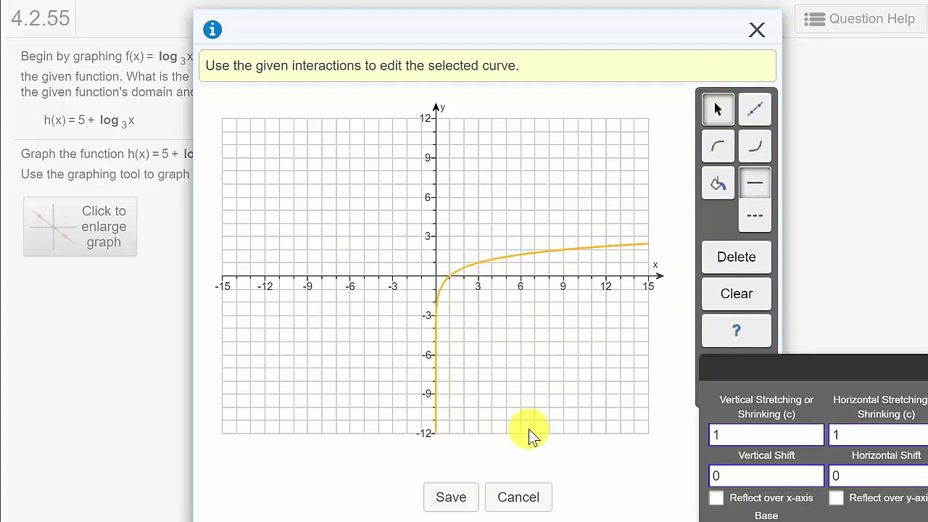
pyautogui.moveTo(827, 367); pyautogui.dragTo(750, 289)
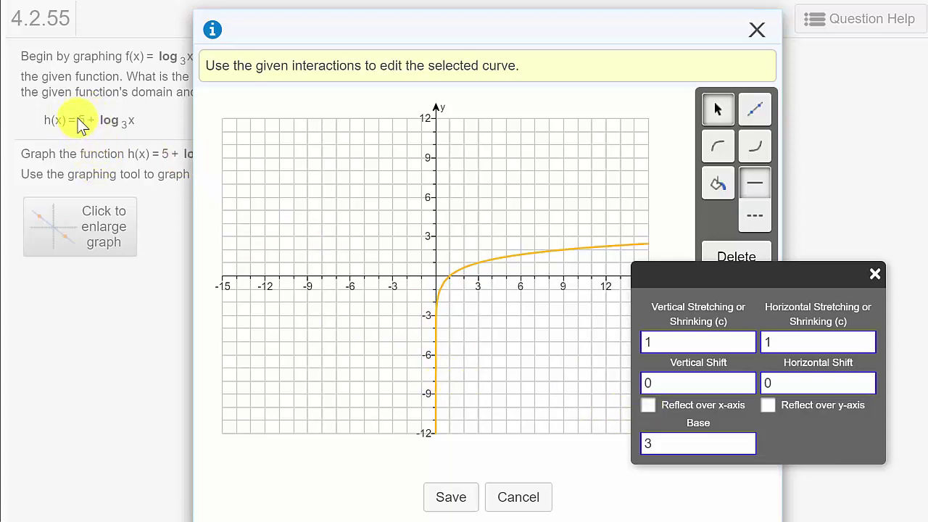
# - Give the log curve a vertical shift of 5
pyautogui.click(670, 384)
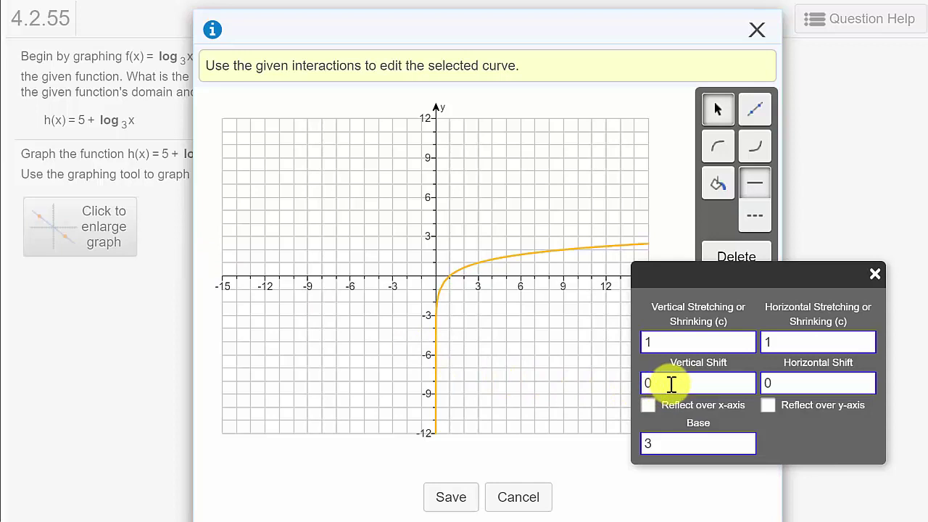
pyautogui.press('BackSpace')
pyautogui.write('5')
pyautogui.click(797, 435)
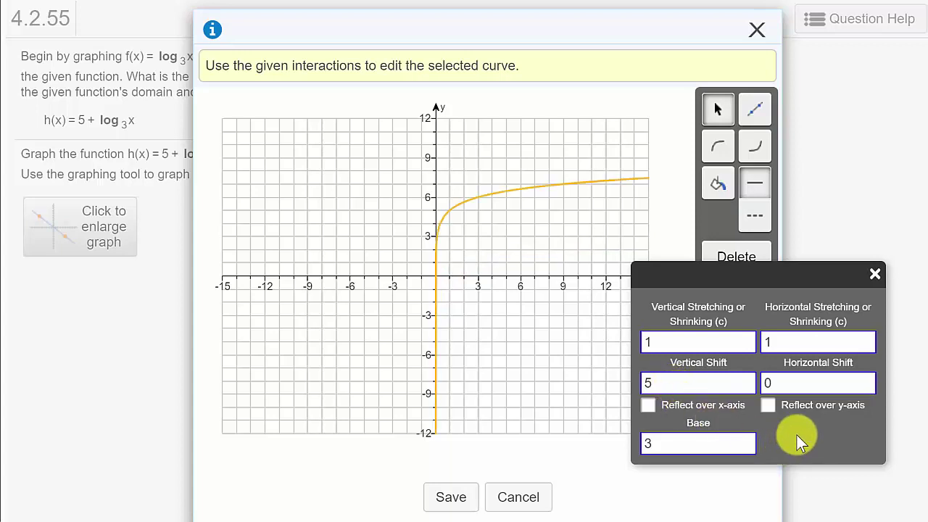
pyautogui.click(875, 275)
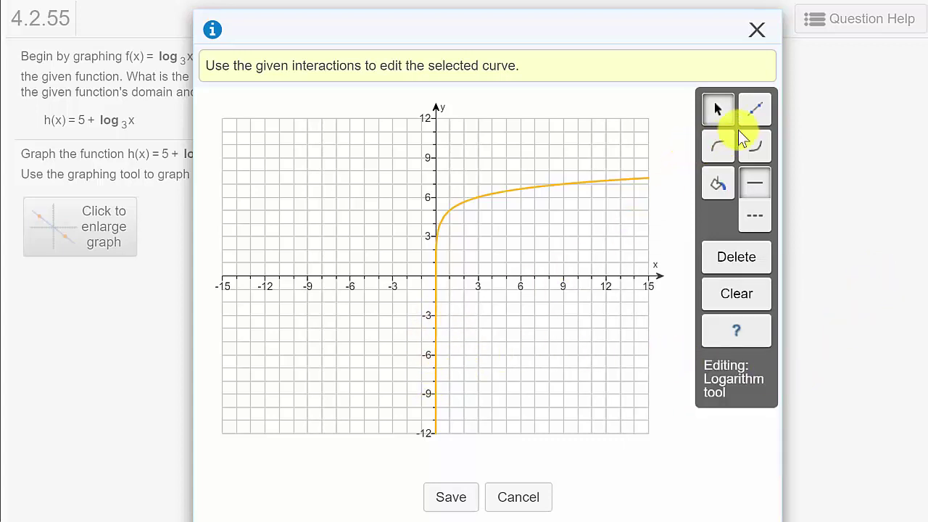
# - Add a dashed vertical asymptote at x = 0 from (0,8) to (0,-3) and save the graph
pyautogui.click(756, 116)
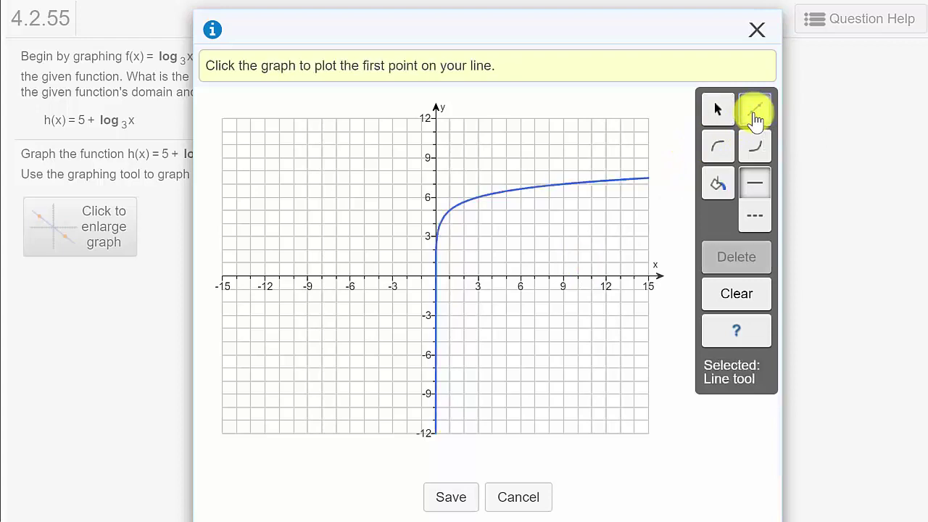
pyautogui.click(436, 178)
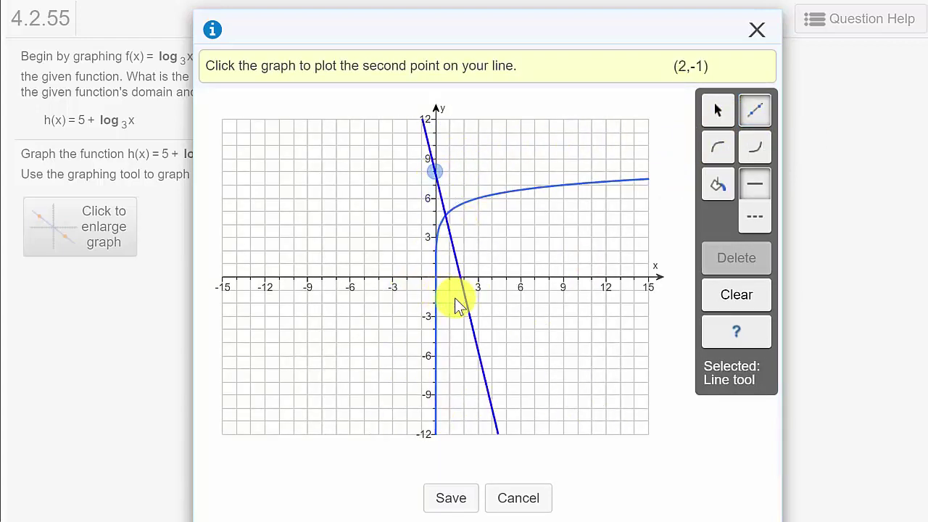
pyautogui.click(440, 311)
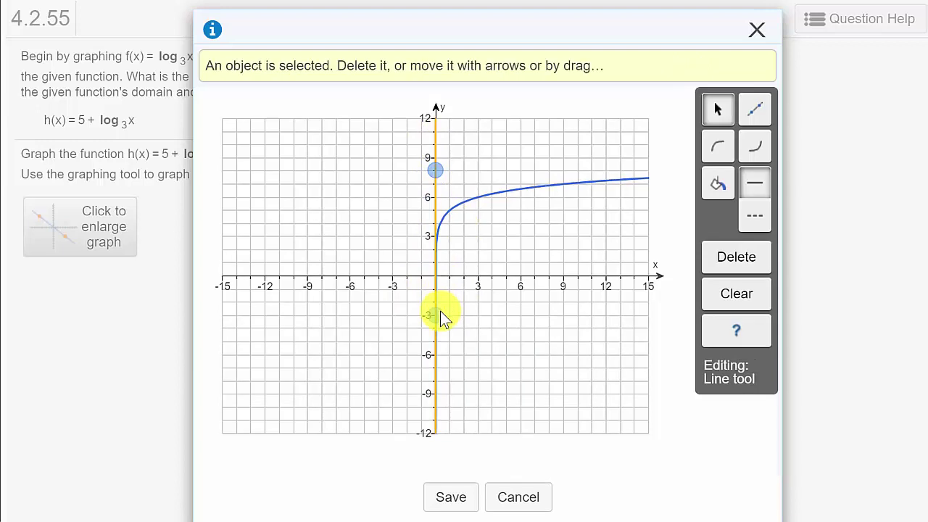
pyautogui.click(755, 216)
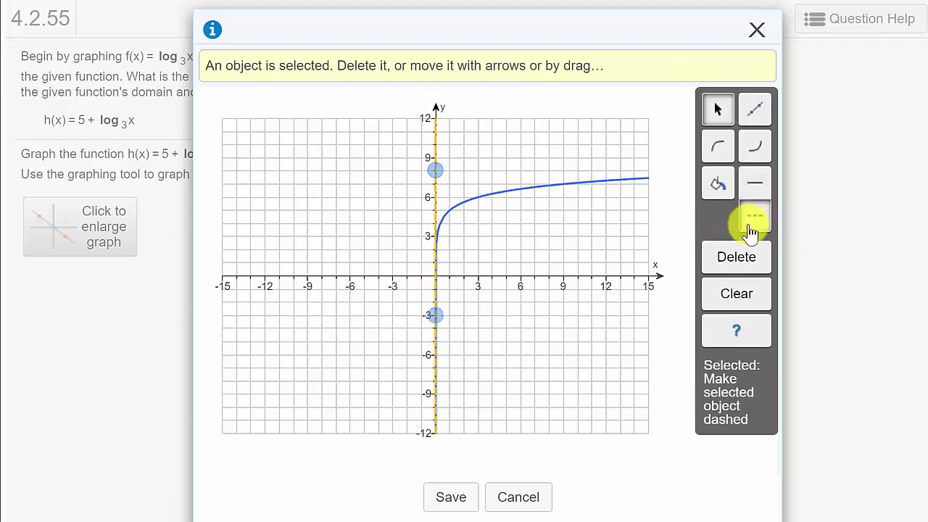
pyautogui.click(518, 236)
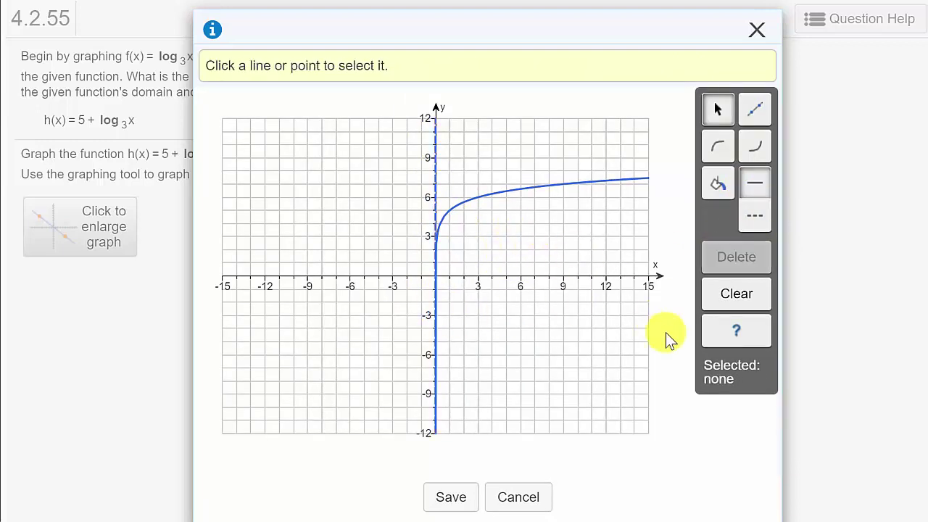
pyautogui.click(451, 497)
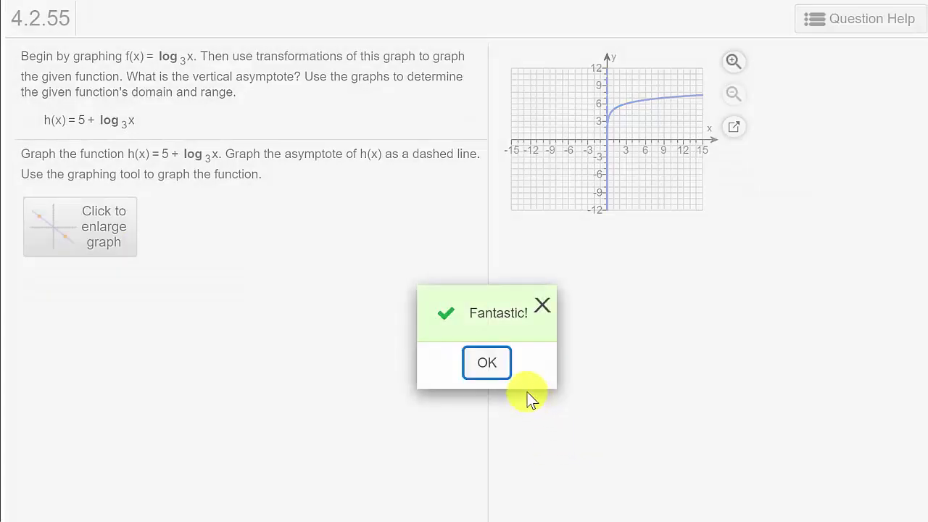
pyautogui.click(499, 366)
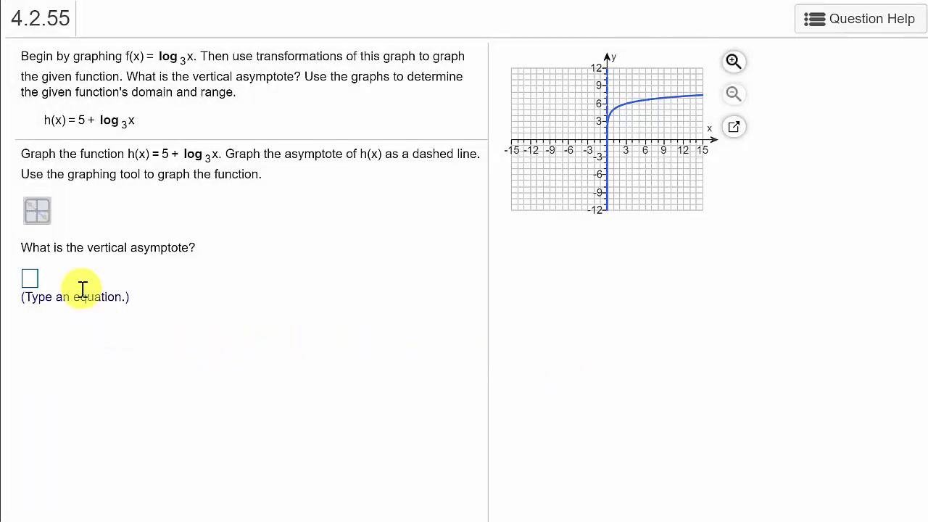
# - Answer h(x)'s vertical asymptote as x = 0 and dismiss the Well done message
pyautogui.click(30, 278)
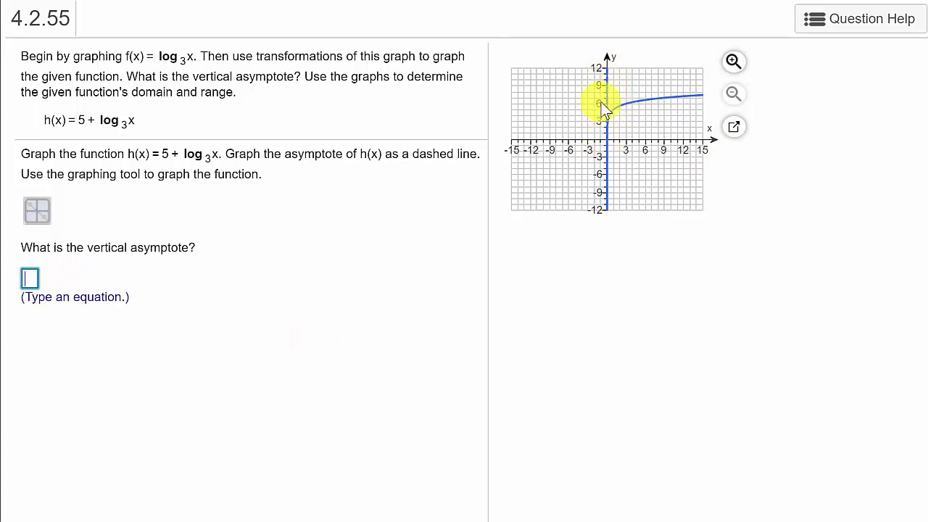
pyautogui.click(605, 124)
pyautogui.click(28, 281)
pyautogui.write('x = ')
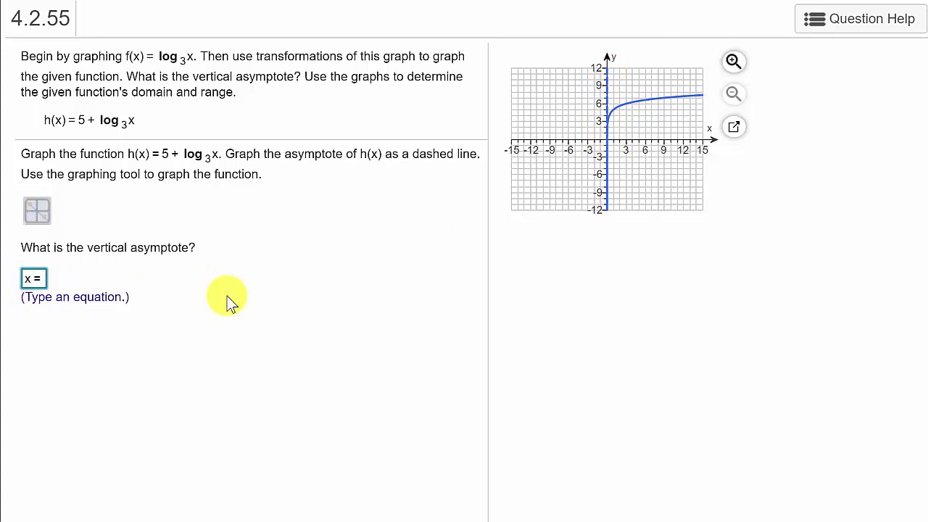
pyautogui.write('0')
pyautogui.press('Return')
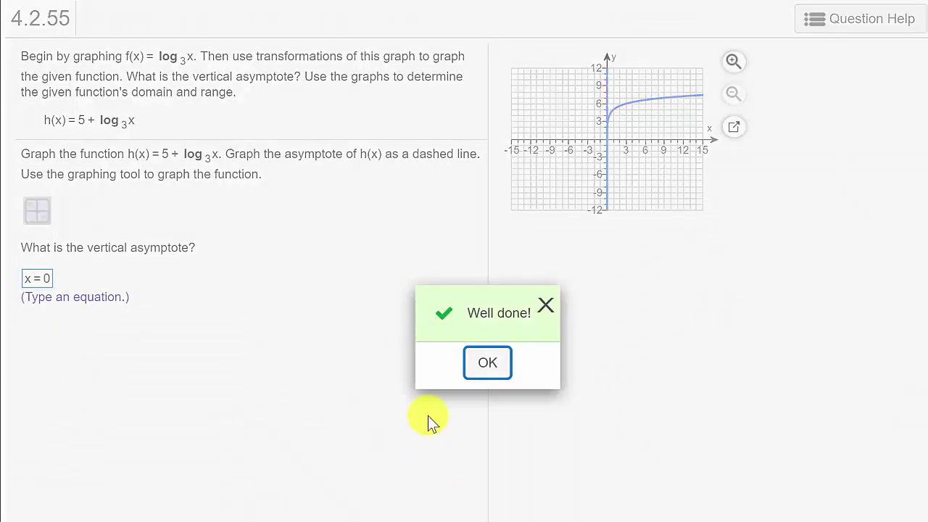
pyautogui.click(485, 363)
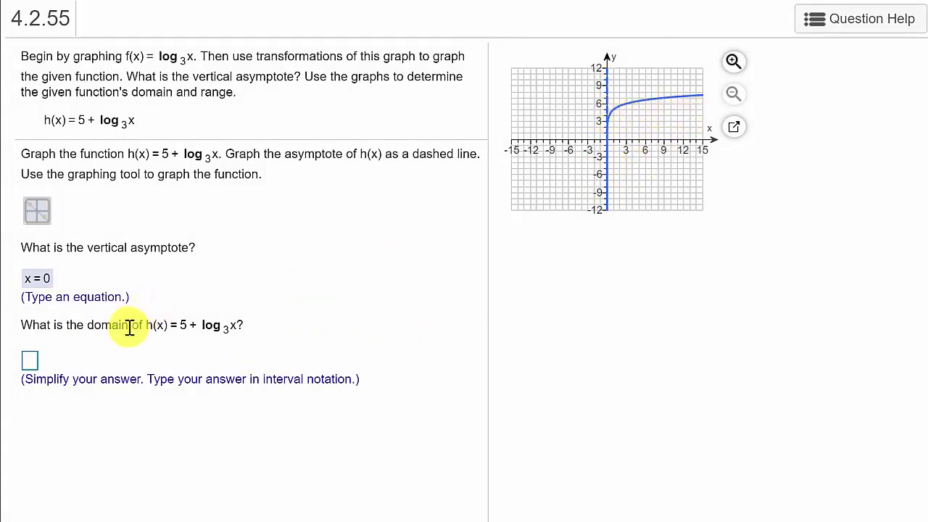
# - Enter the domain (0,∞) for h(x) and dismiss the Nice Work message
pyautogui.click(32, 359)
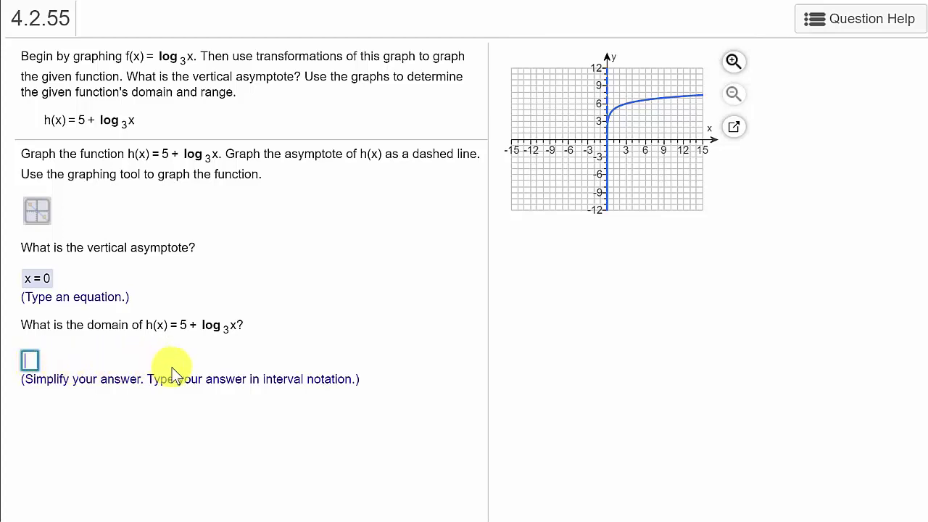
pyautogui.write('(0,')
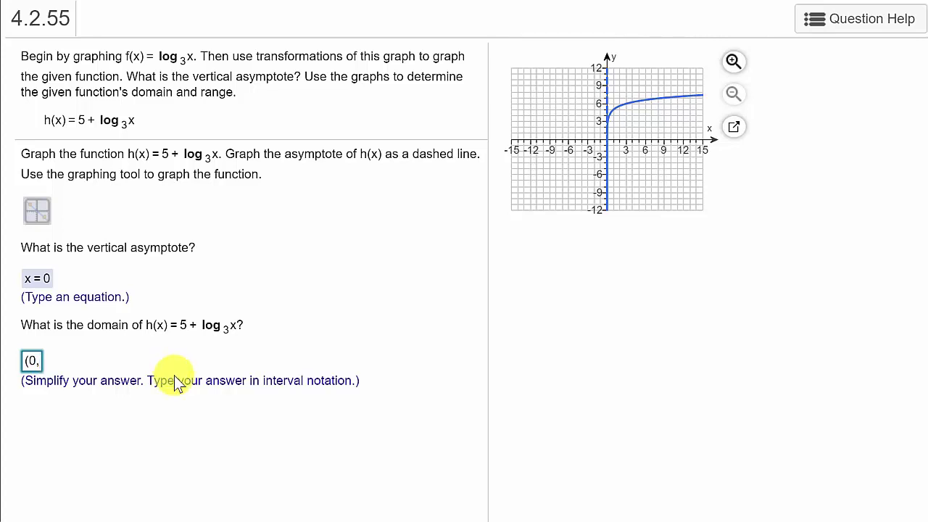
pyautogui.write('∞)')
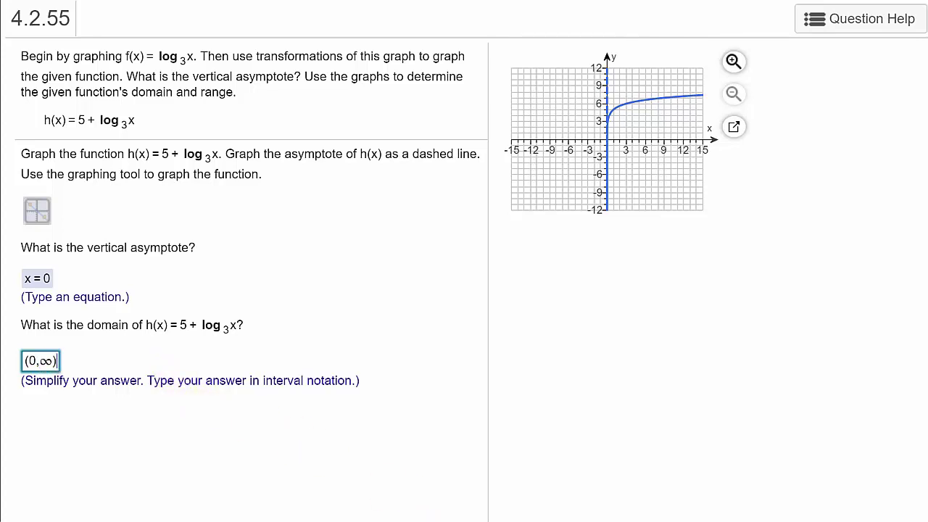
pyautogui.press('Return')
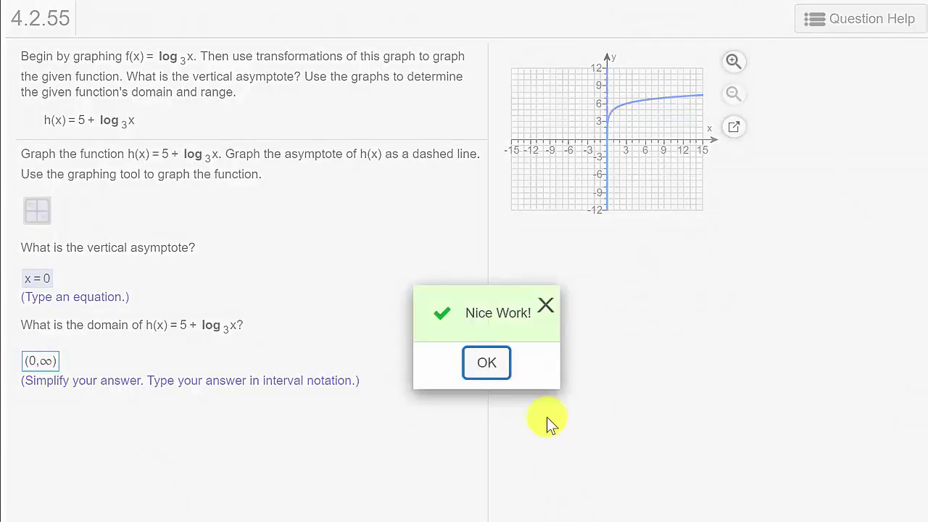
pyautogui.click(491, 365)
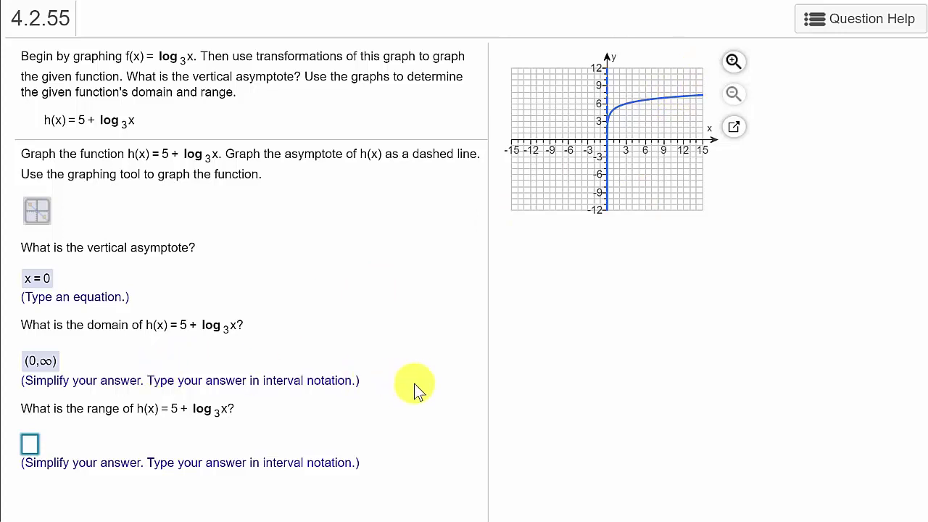
# - Submit the range (-∞,∞) and continue to question 4.2.61
pyautogui.write('(')
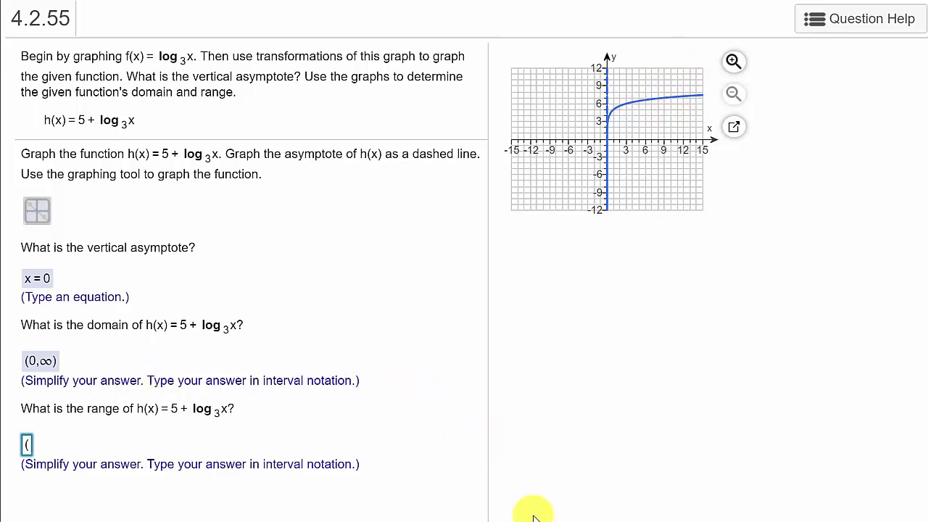
pyautogui.write('-∞')
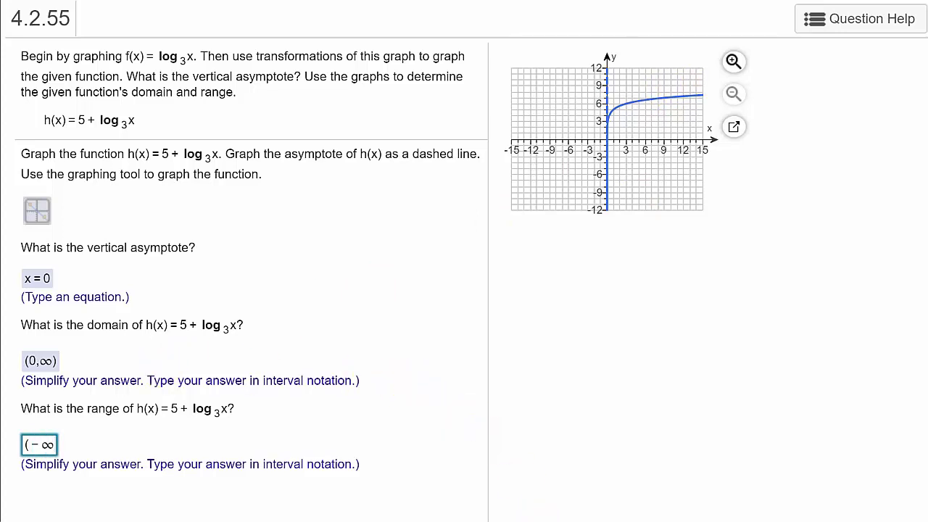
pyautogui.write(',∞)')
pyautogui.press('Return')
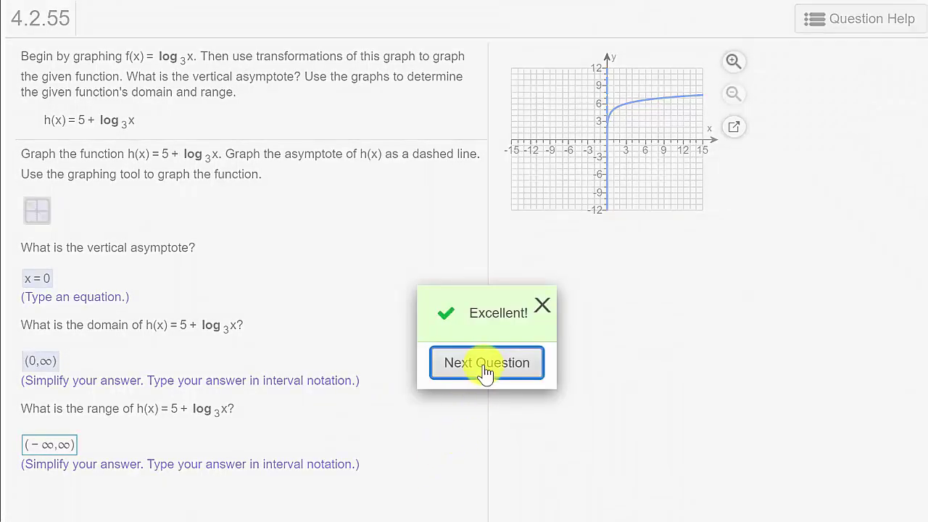
pyautogui.click(486, 364)
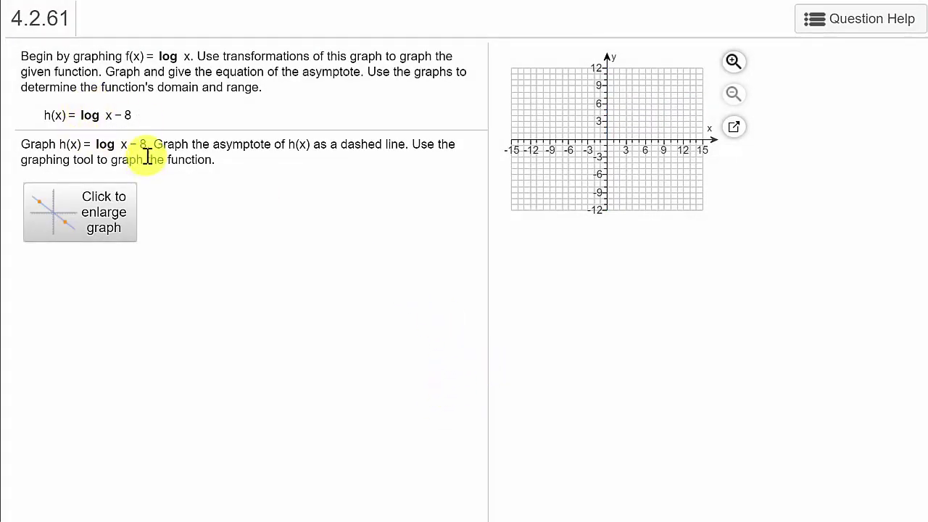
# - Enlarge the 4.2.61 graph and place a basic logarithm curve on it
pyautogui.click(83, 208)
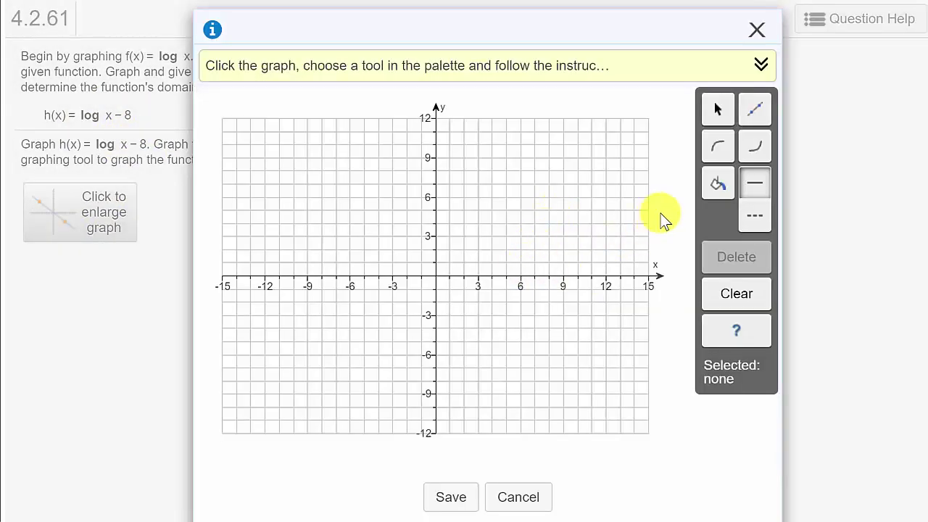
pyautogui.click(718, 152)
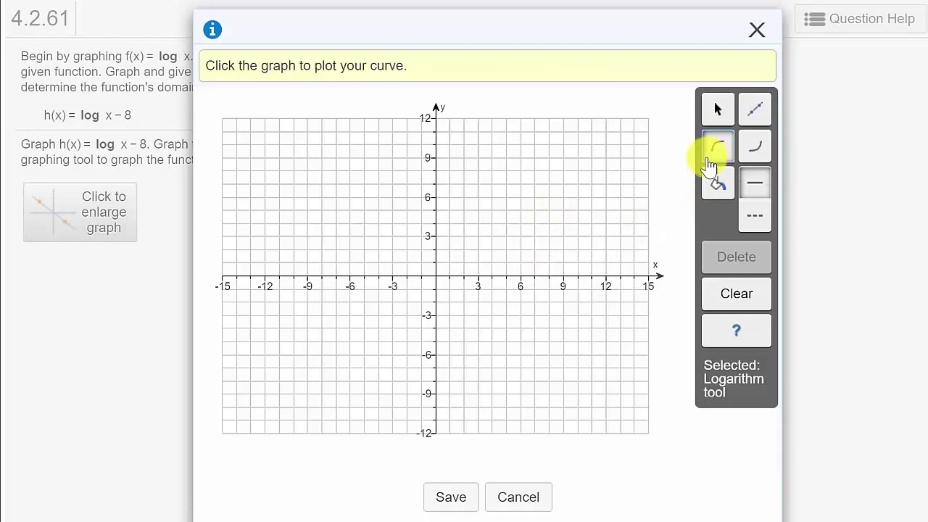
pyautogui.click(499, 252)
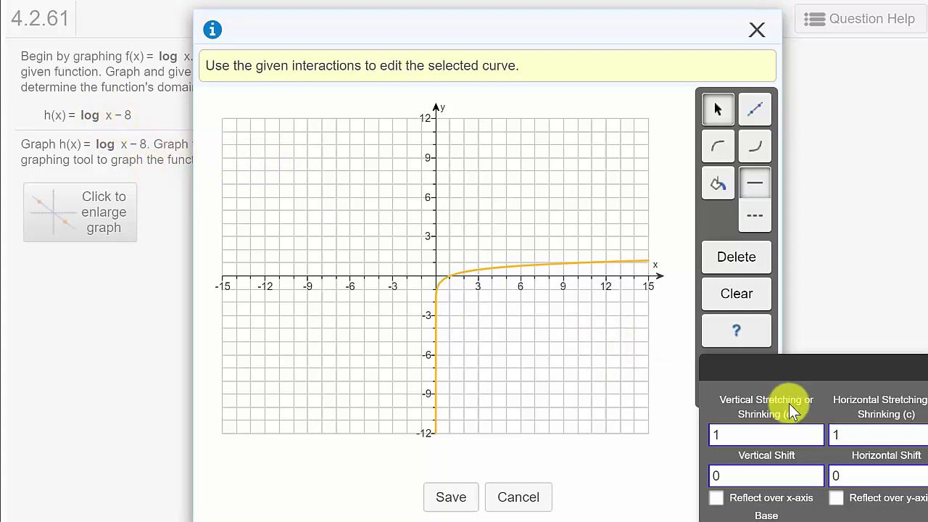
# - Change the log curve's vertical shift from 0 to -8 to graph h(x) = log x − 8
pyautogui.moveTo(810, 372); pyautogui.dragTo(778, 236)
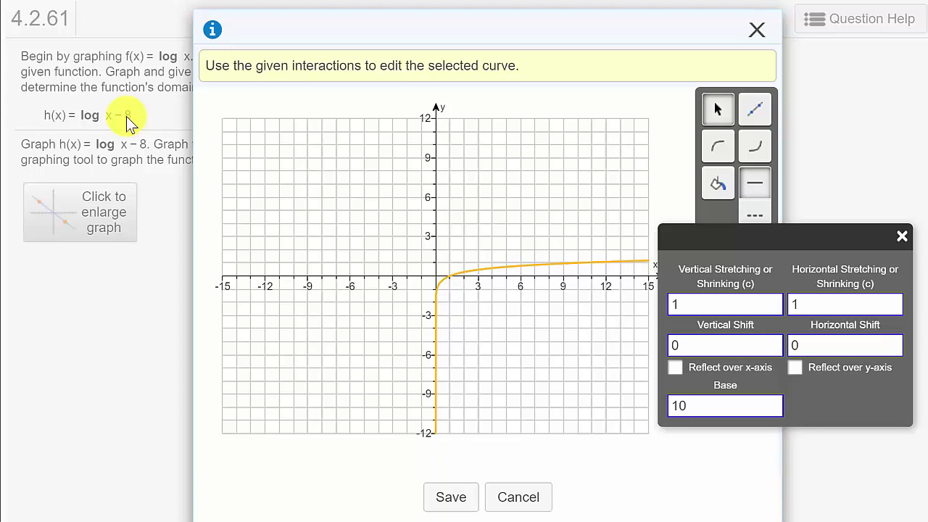
pyautogui.click(698, 345)
pyautogui.press('BackSpace')
pyautogui.write('-8')
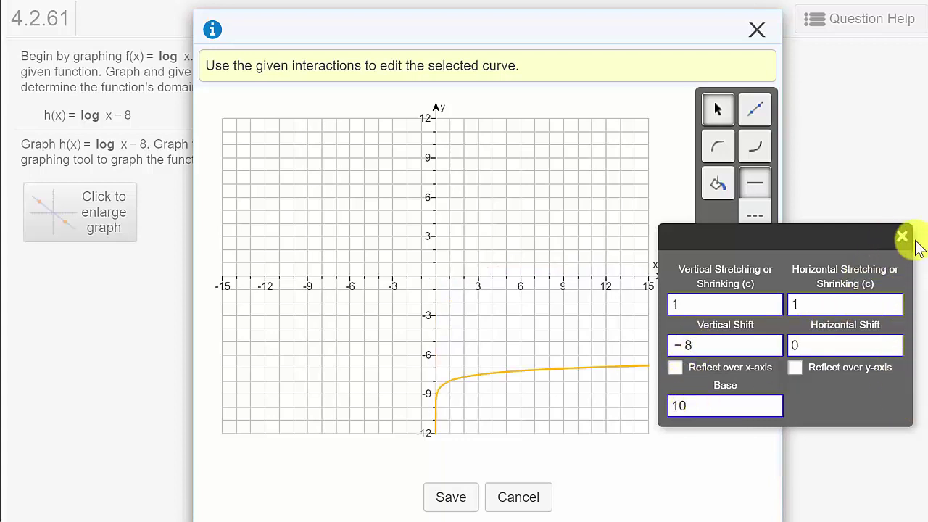
pyautogui.click(901, 236)
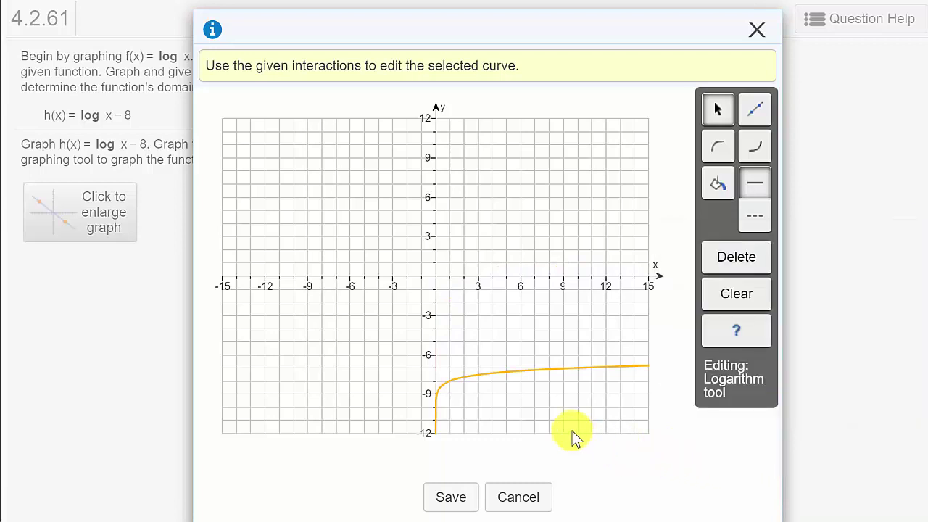
# - Draw a dashed vertical asymptote through (0,2) and (0,-8), then save and submit the graph
pyautogui.click(755, 115)
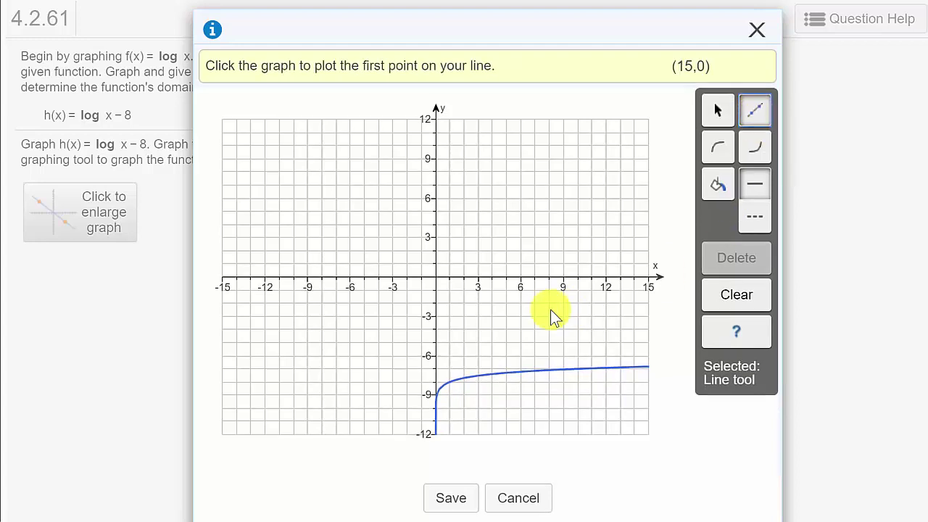
pyautogui.click(436, 251)
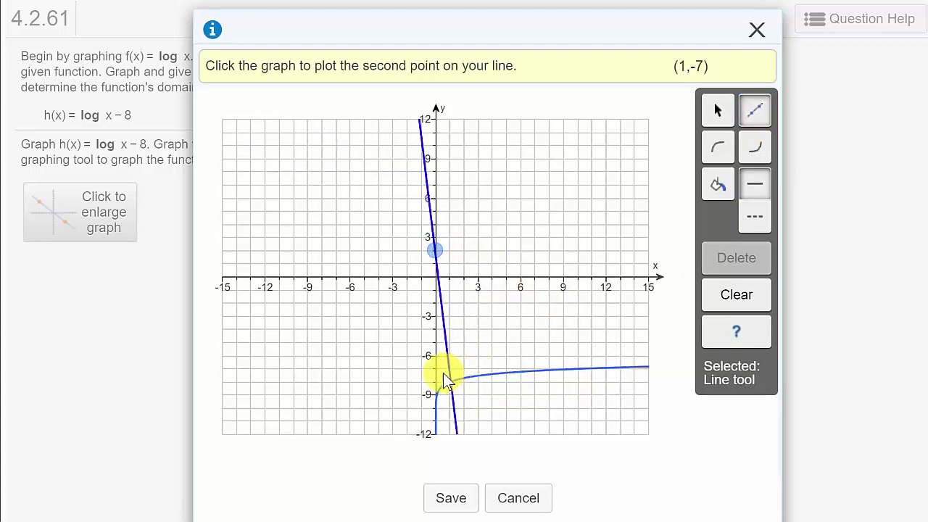
pyautogui.click(435, 376)
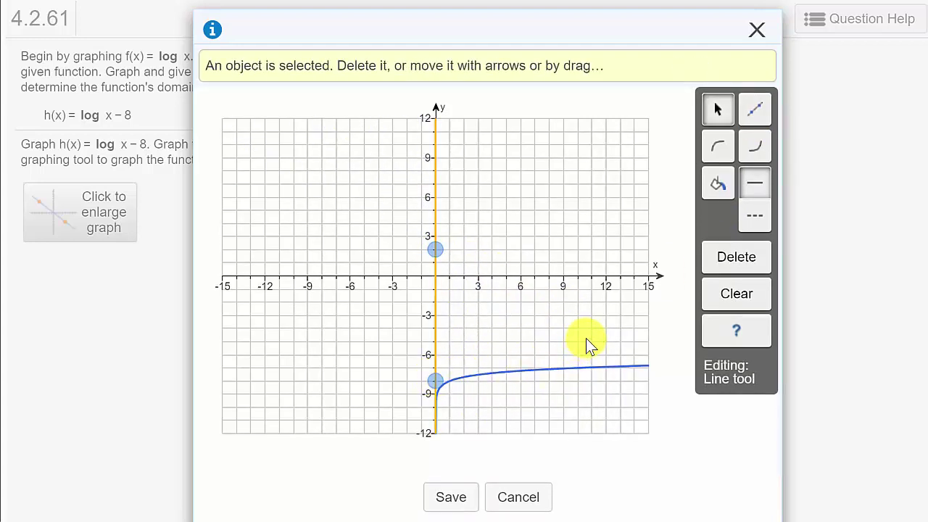
pyautogui.click(757, 214)
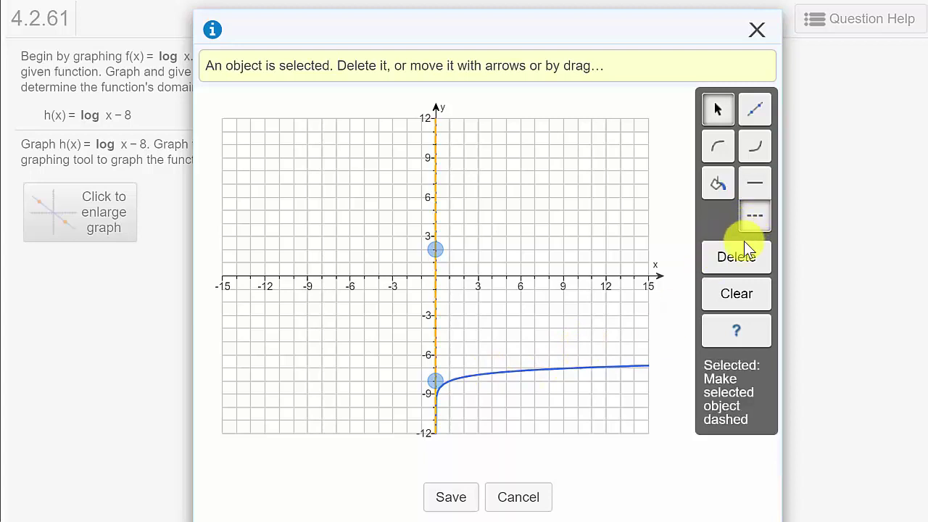
pyautogui.click(459, 496)
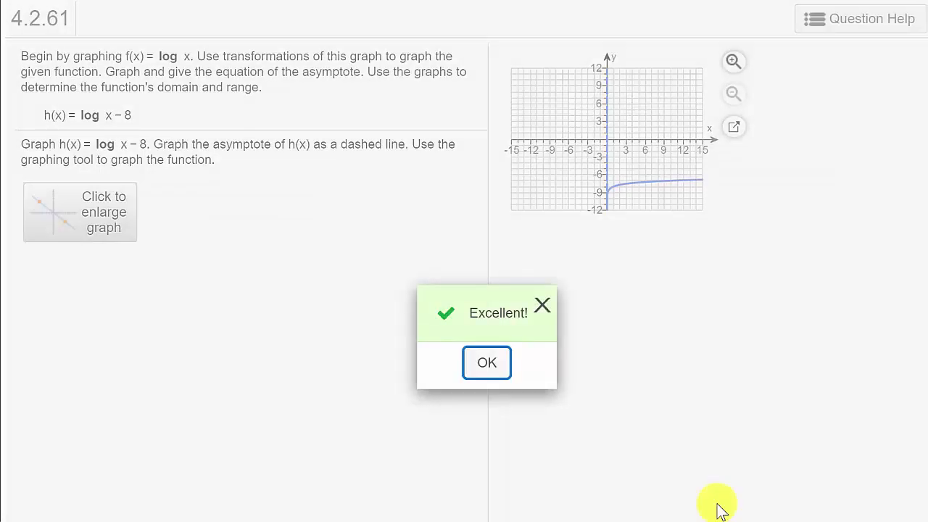
pyautogui.click(486, 364)
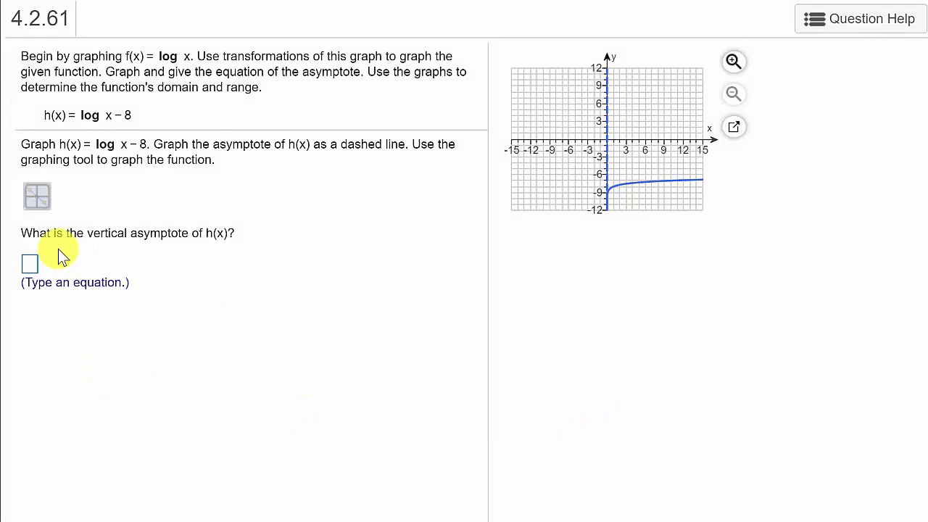
# - Answer the vertical asymptote question with x = 0 and continue to the domain question
pyautogui.click(32, 265)
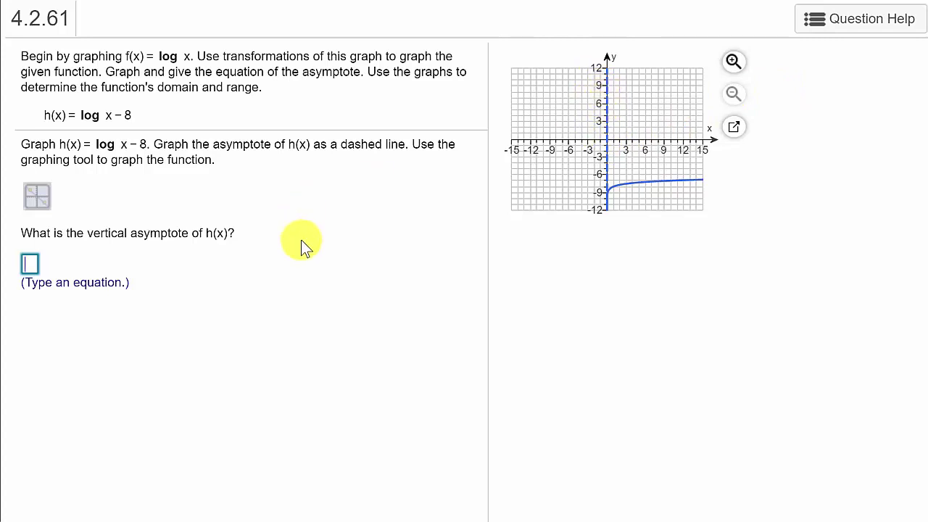
pyautogui.write('x = ')
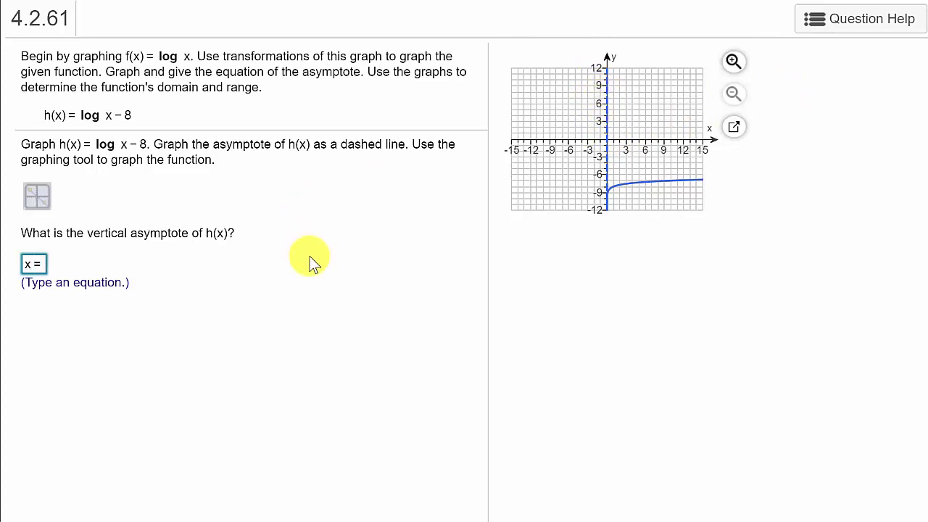
pyautogui.write('0')
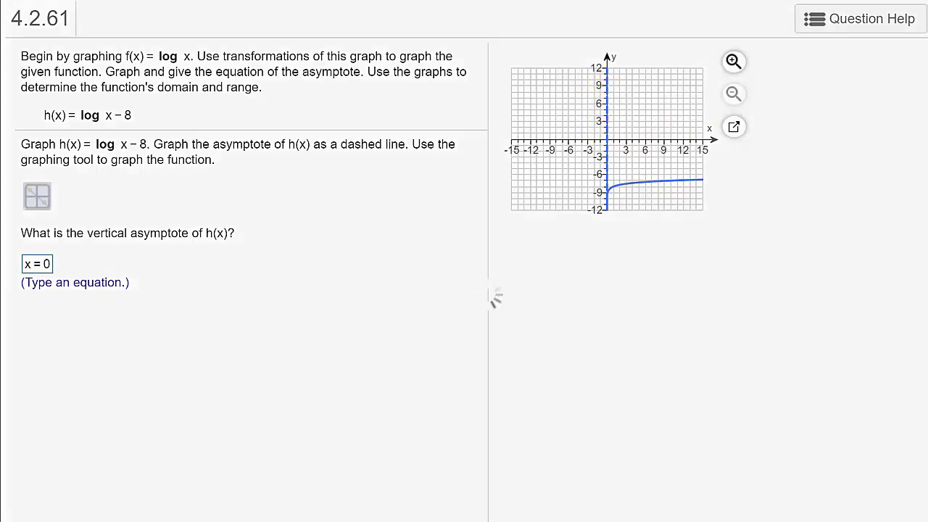
pyautogui.press('Return')
pyautogui.click(485, 366)
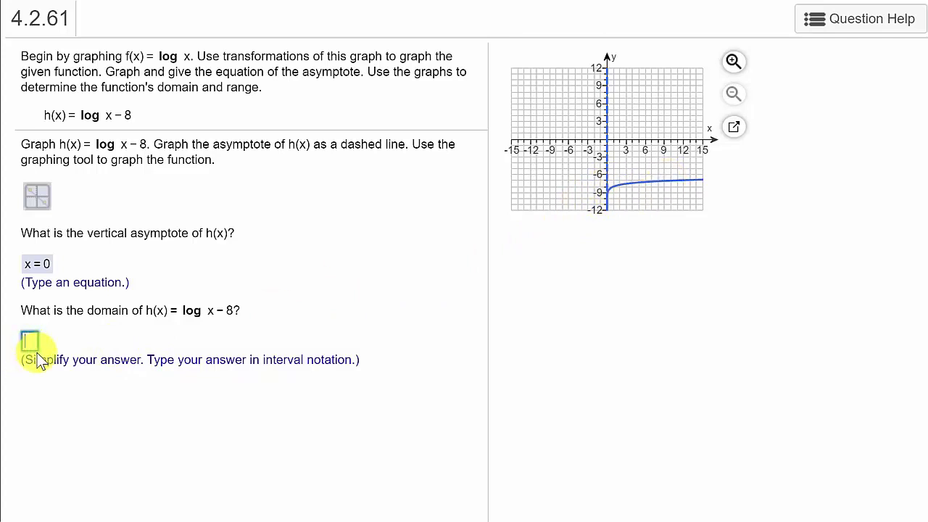
# - Enter the domain (0,∞) and the range (-∞,∞) for h(x)
pyautogui.write('(')
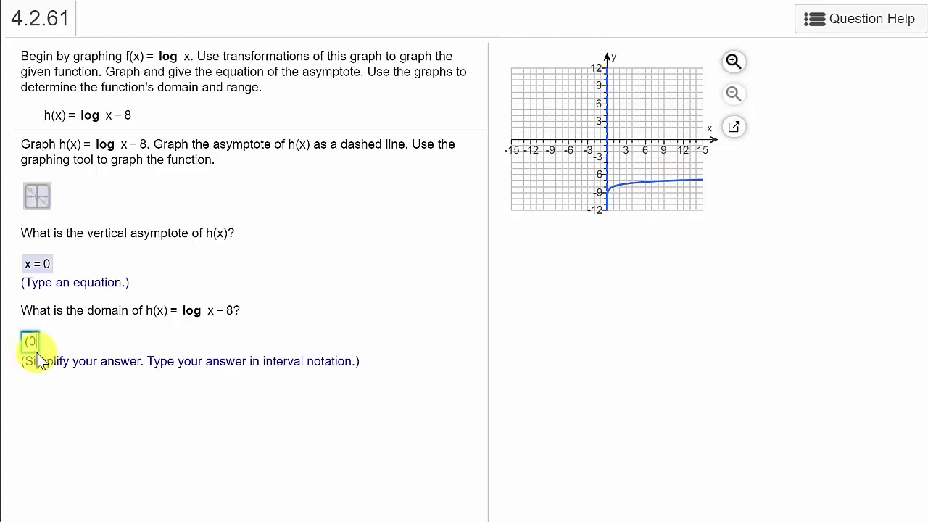
pyautogui.write('0,∞)')
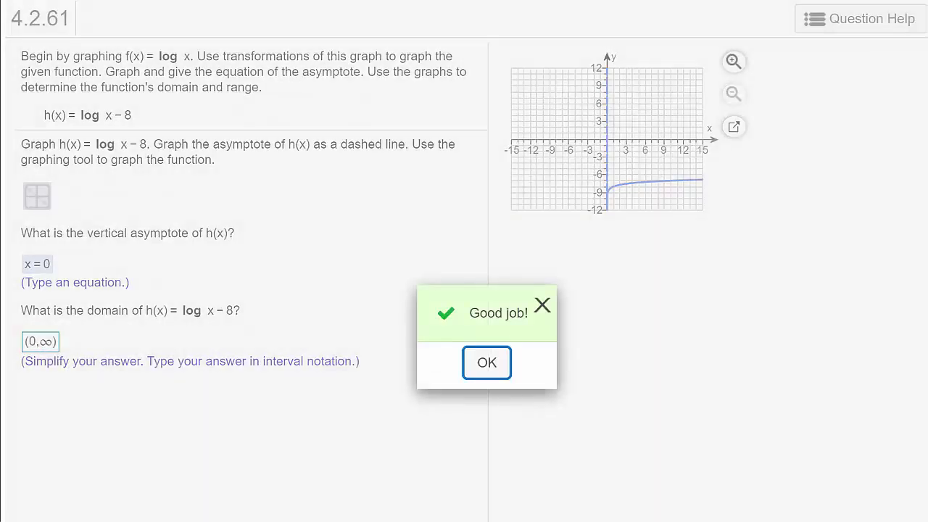
pyautogui.click(492, 371)
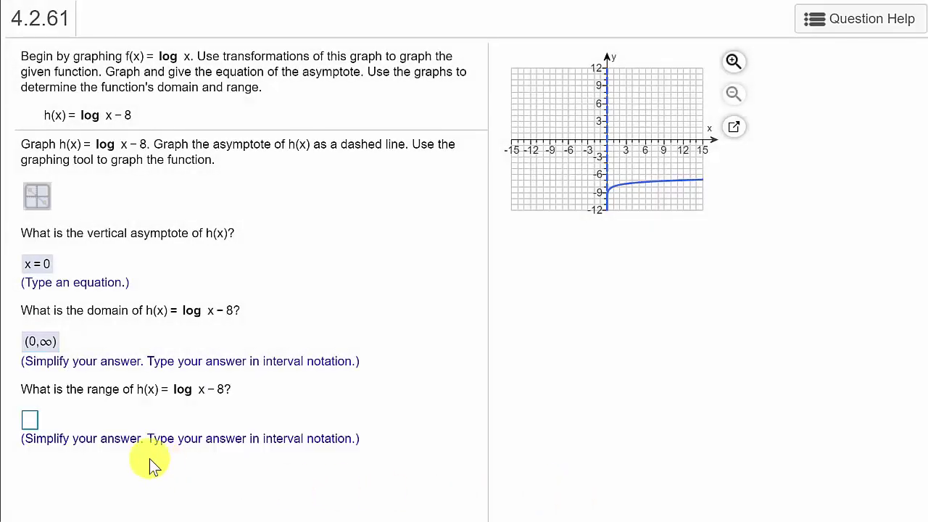
pyautogui.click(34, 417)
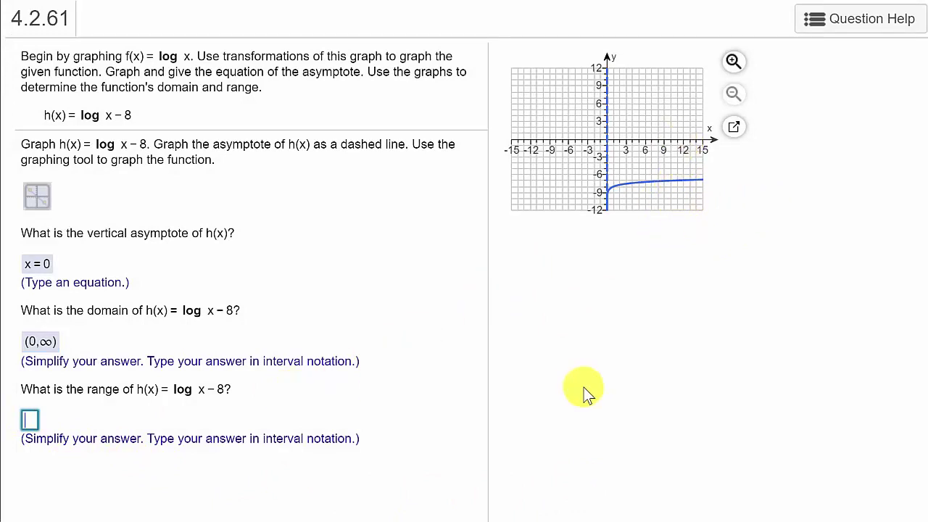
pyautogui.write('(-')
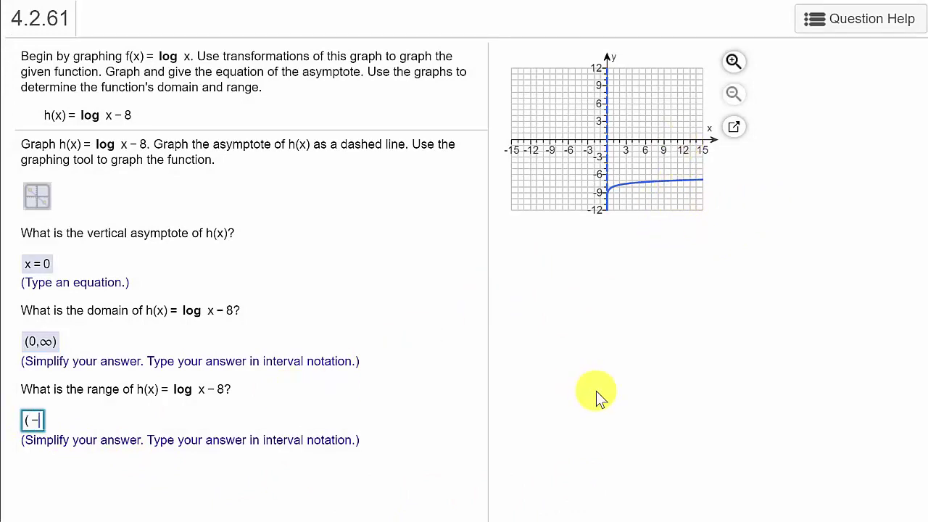
pyautogui.write('oo,')
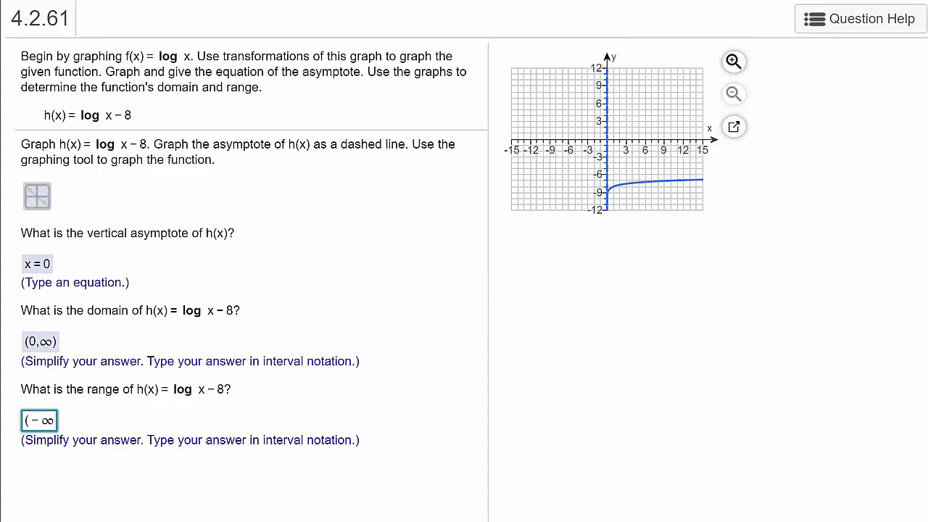
pyautogui.write('oo')
pyautogui.write(')')
pyautogui.press('Return')
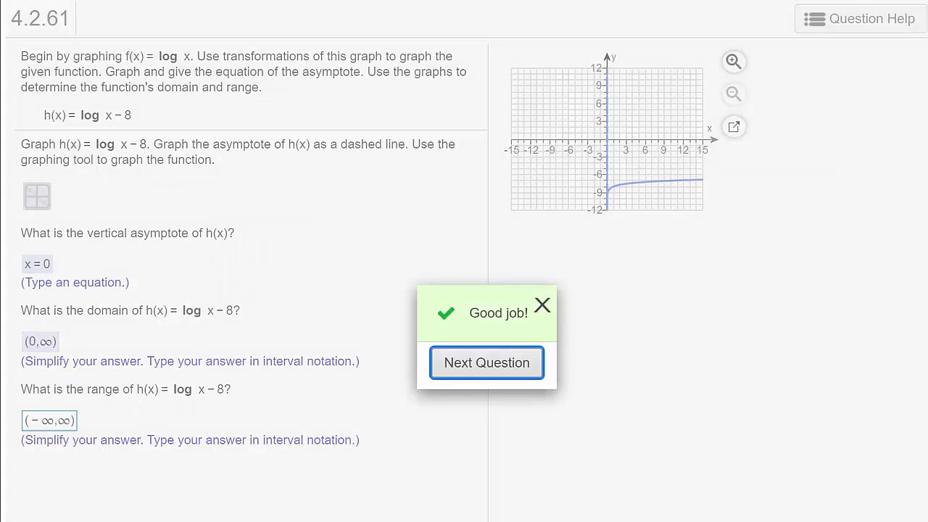